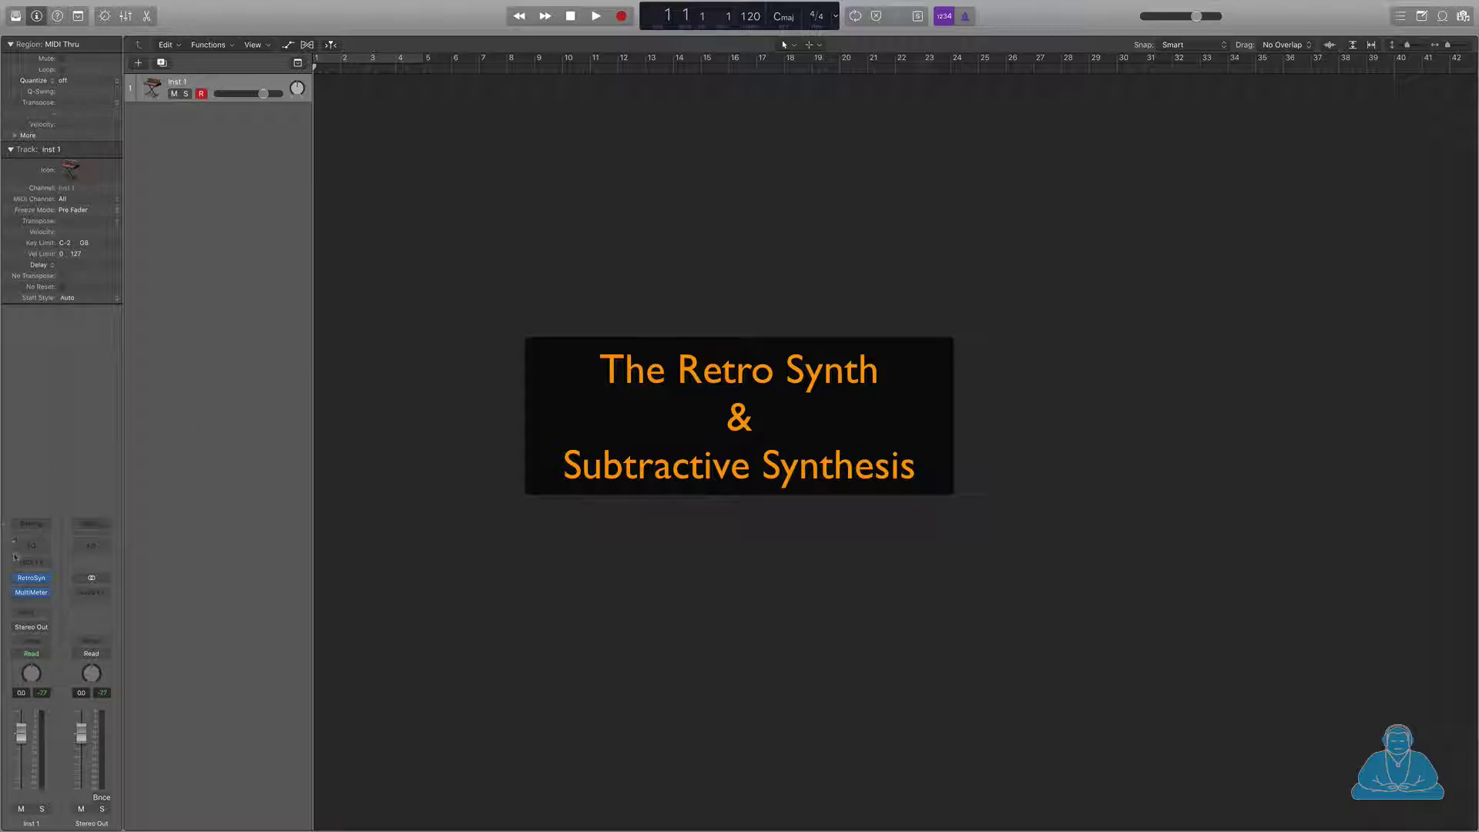
Step: Choose the stereo Retro Synth as the Inst 1 track's instrument and reposition its plug-in window over the workspace
left_click(44, 579)
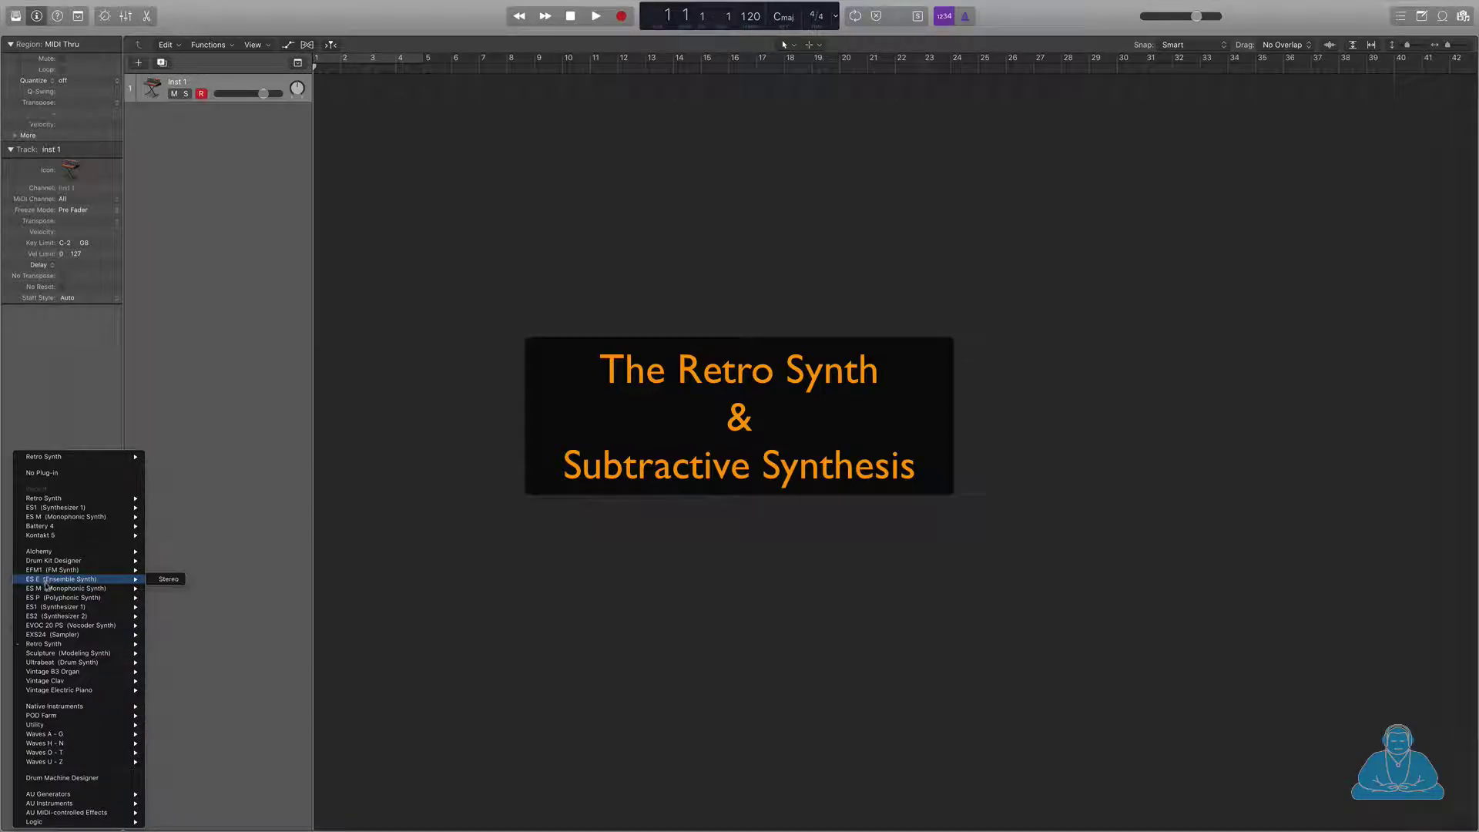
mouse_move(57, 645)
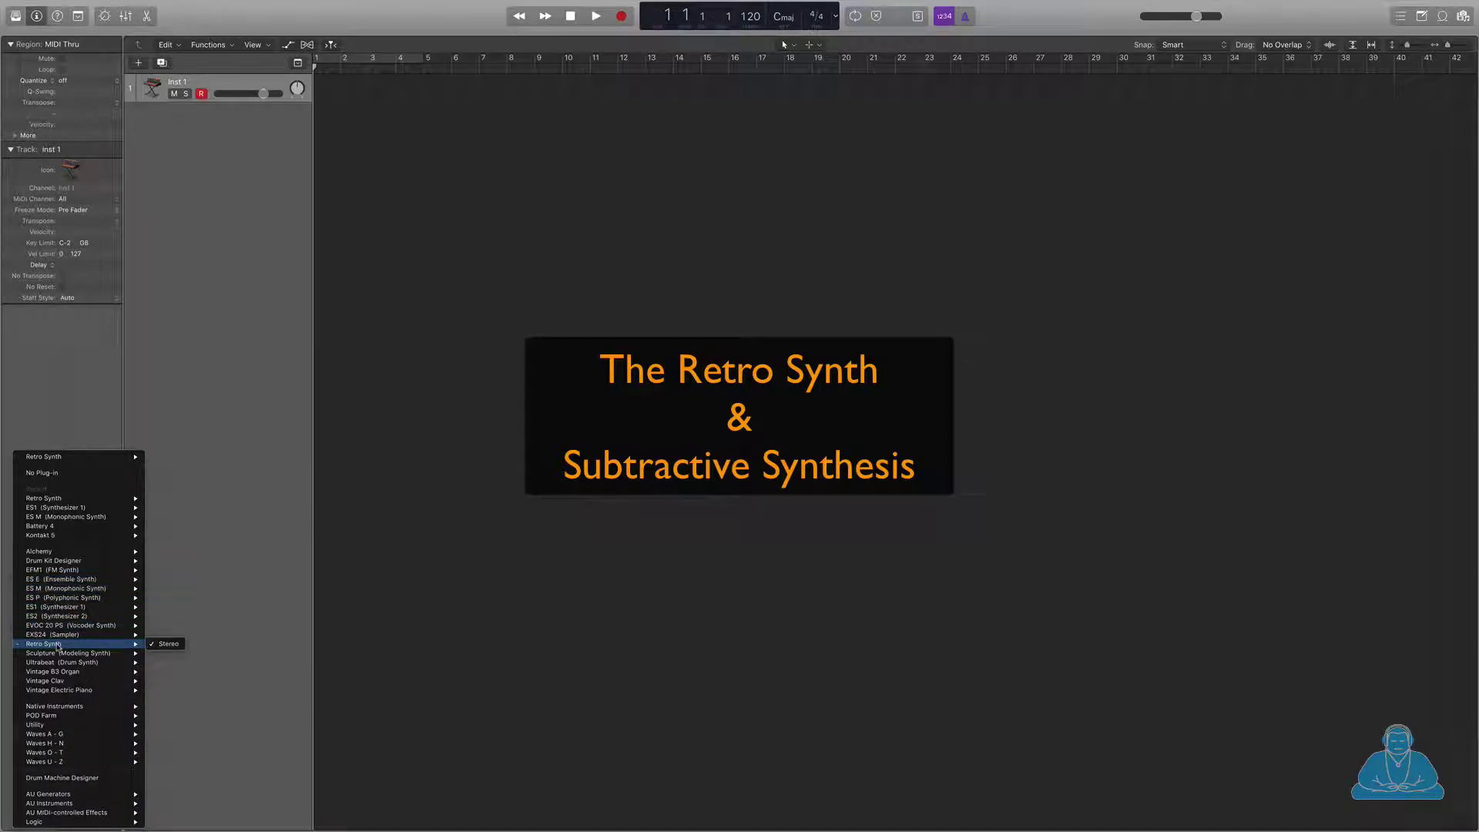
left_click(70, 644)
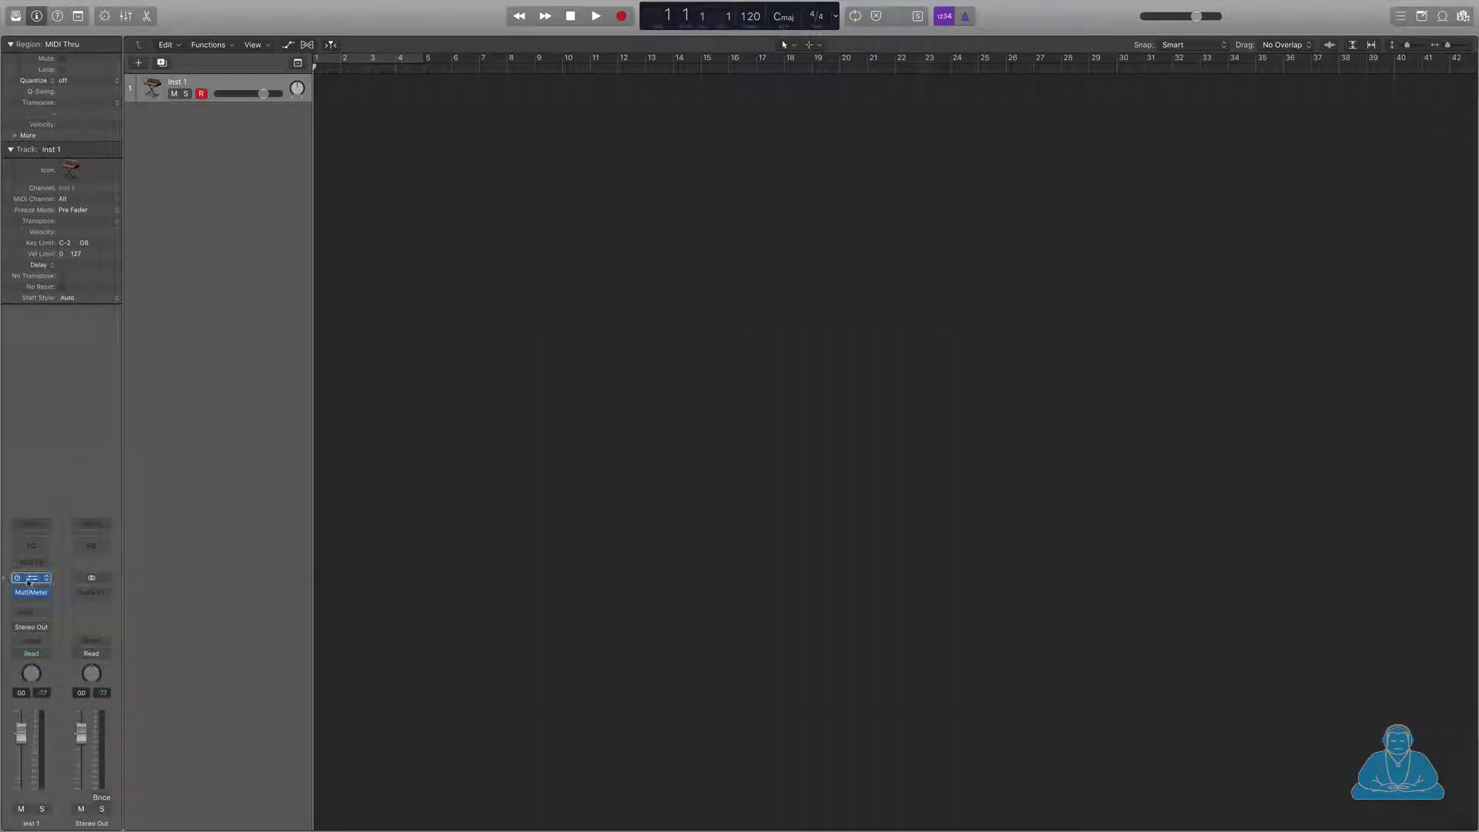
left_click_drag(555, 101, 431, 117)
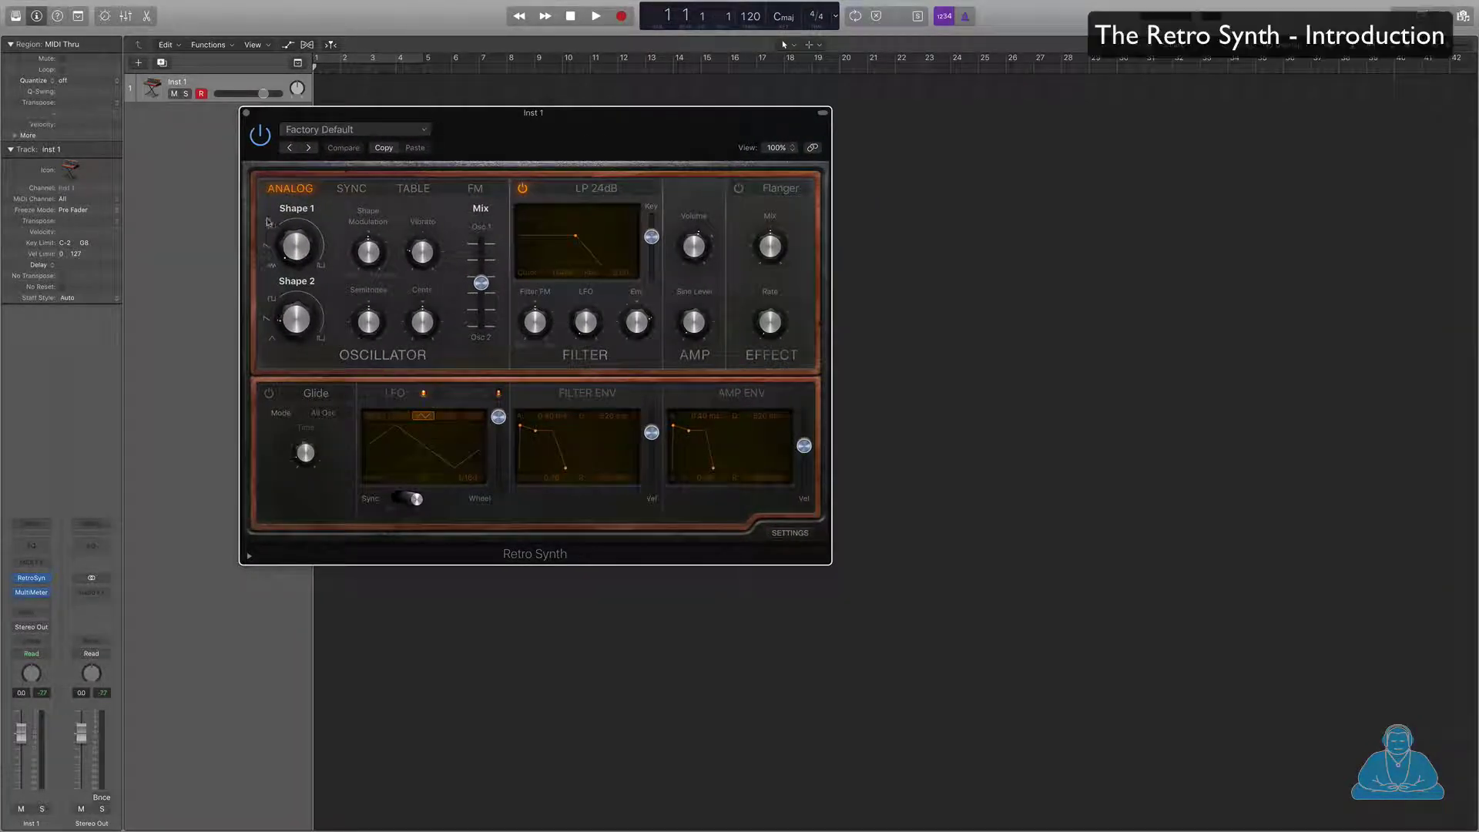
Step: View the synth's Sync, Table and FM oscillator modes, finishing back on Analog
left_click(352, 191)
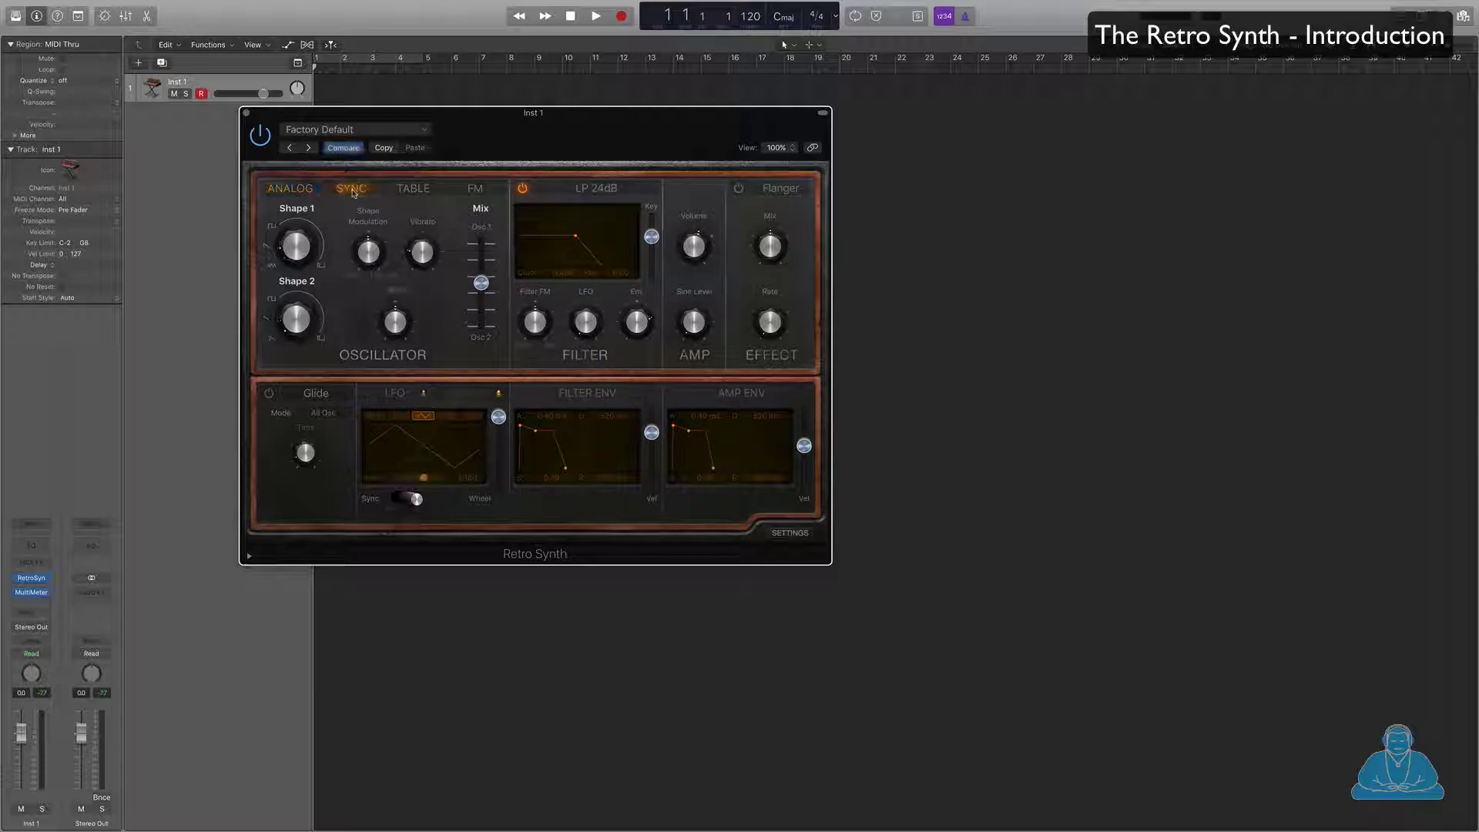
left_click(416, 190)
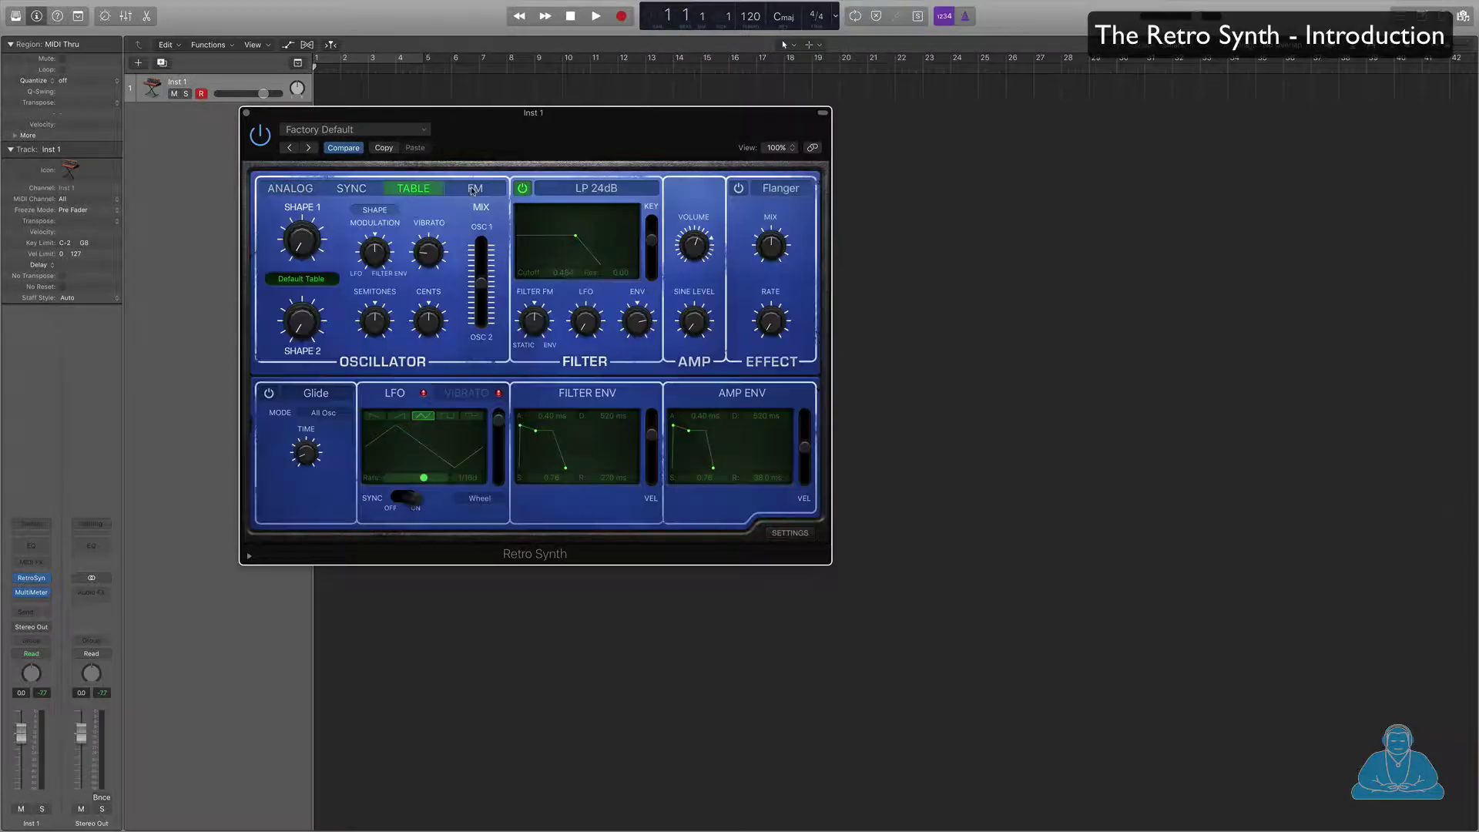
left_click(475, 190)
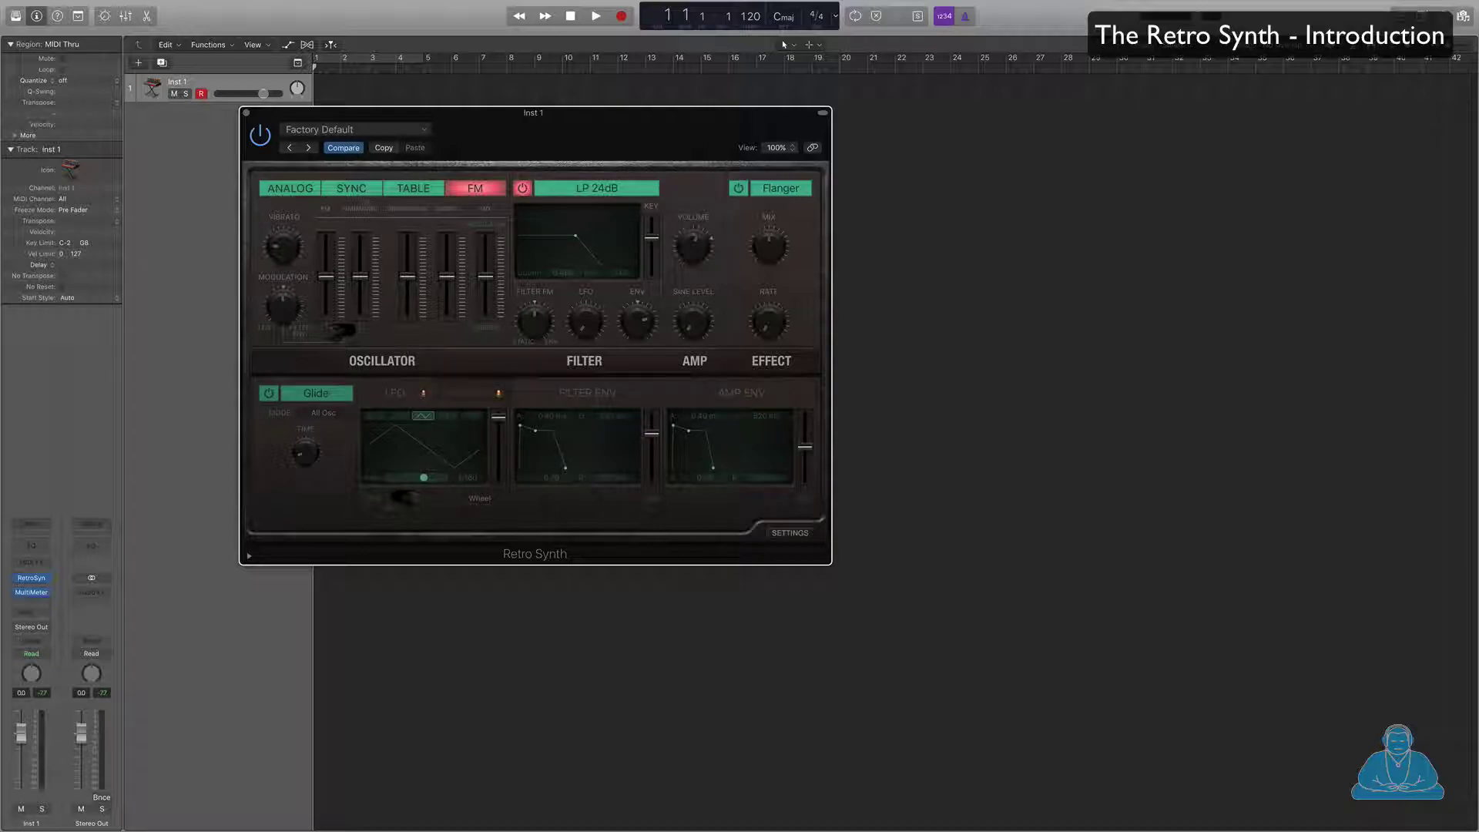
left_click(285, 189)
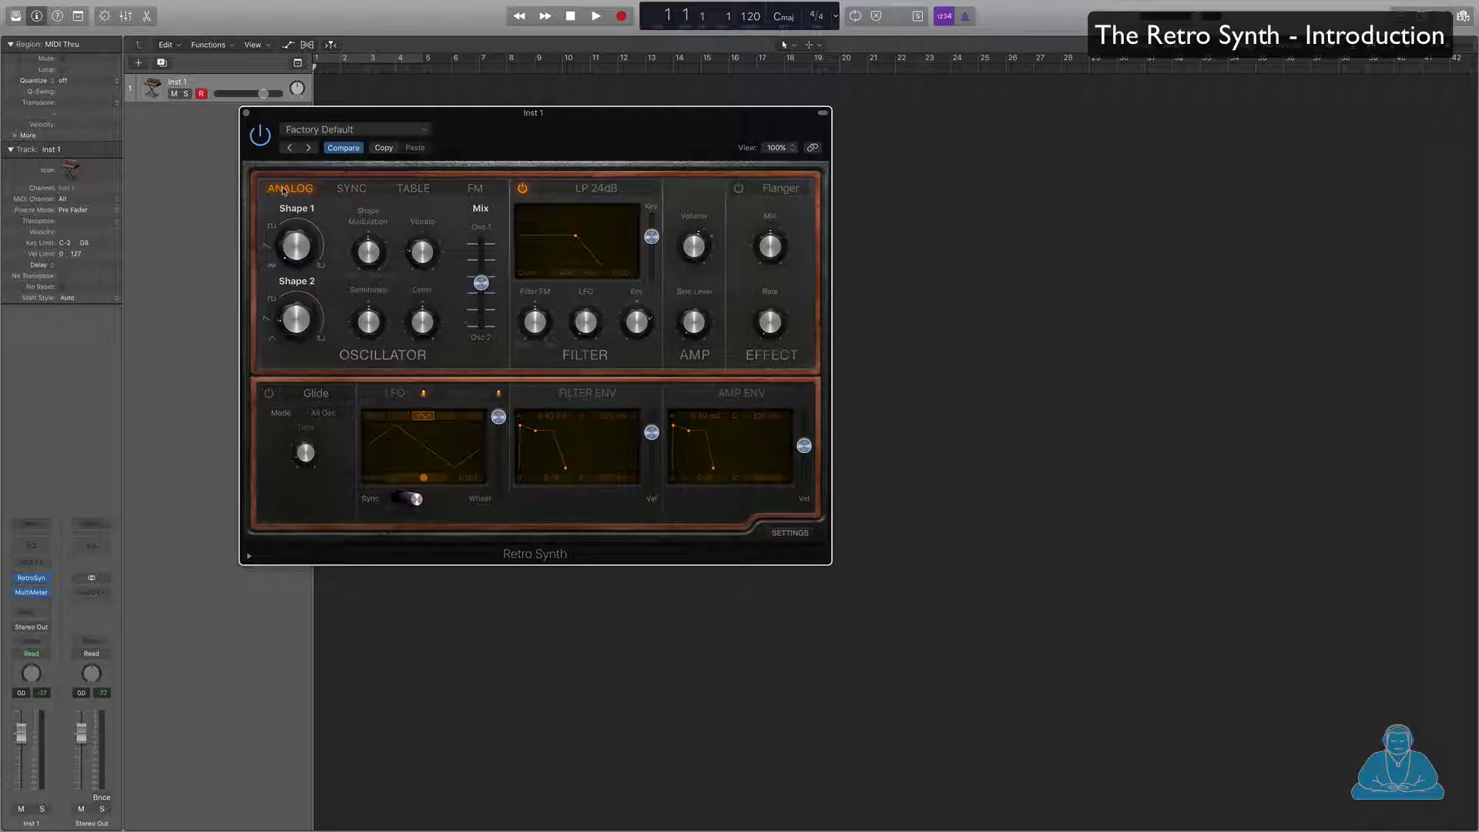
Step: Show the track's MultiMeter plug-in and place its window beside the synth
left_click(31, 592)
left_click_drag(1091, 131, 1036, 153)
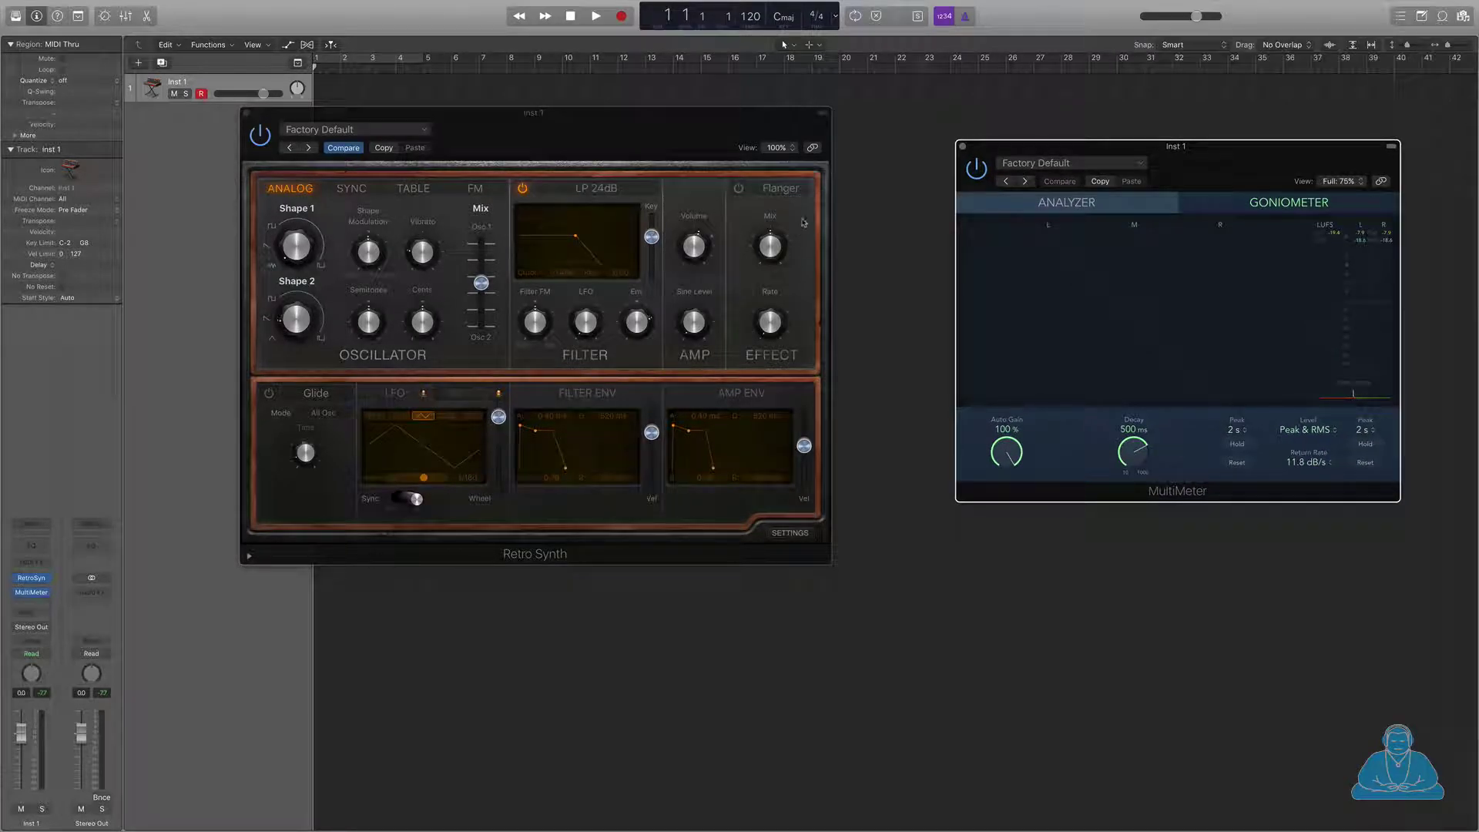
Step: Set the oscillator mix fully to Osc 1 and vary the Shape 1 waveform
mouse_move(442, 252)
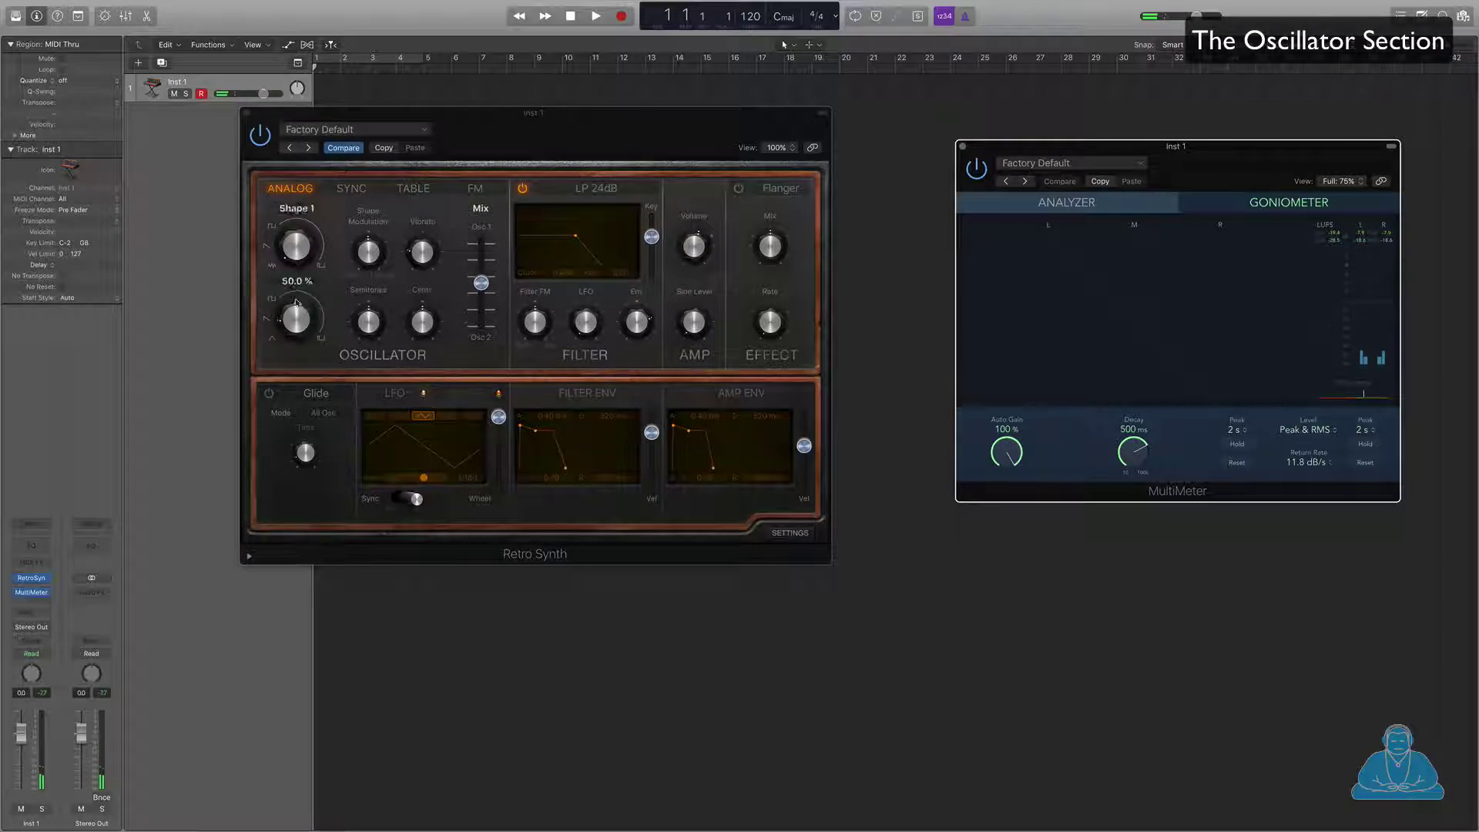
mouse_move(483, 285)
mouse_move(481, 283)
left_mouse_down()
mouse_move(486, 236)
mouse_move(475, 337)
mouse_move(481, 242)
left_mouse_up()
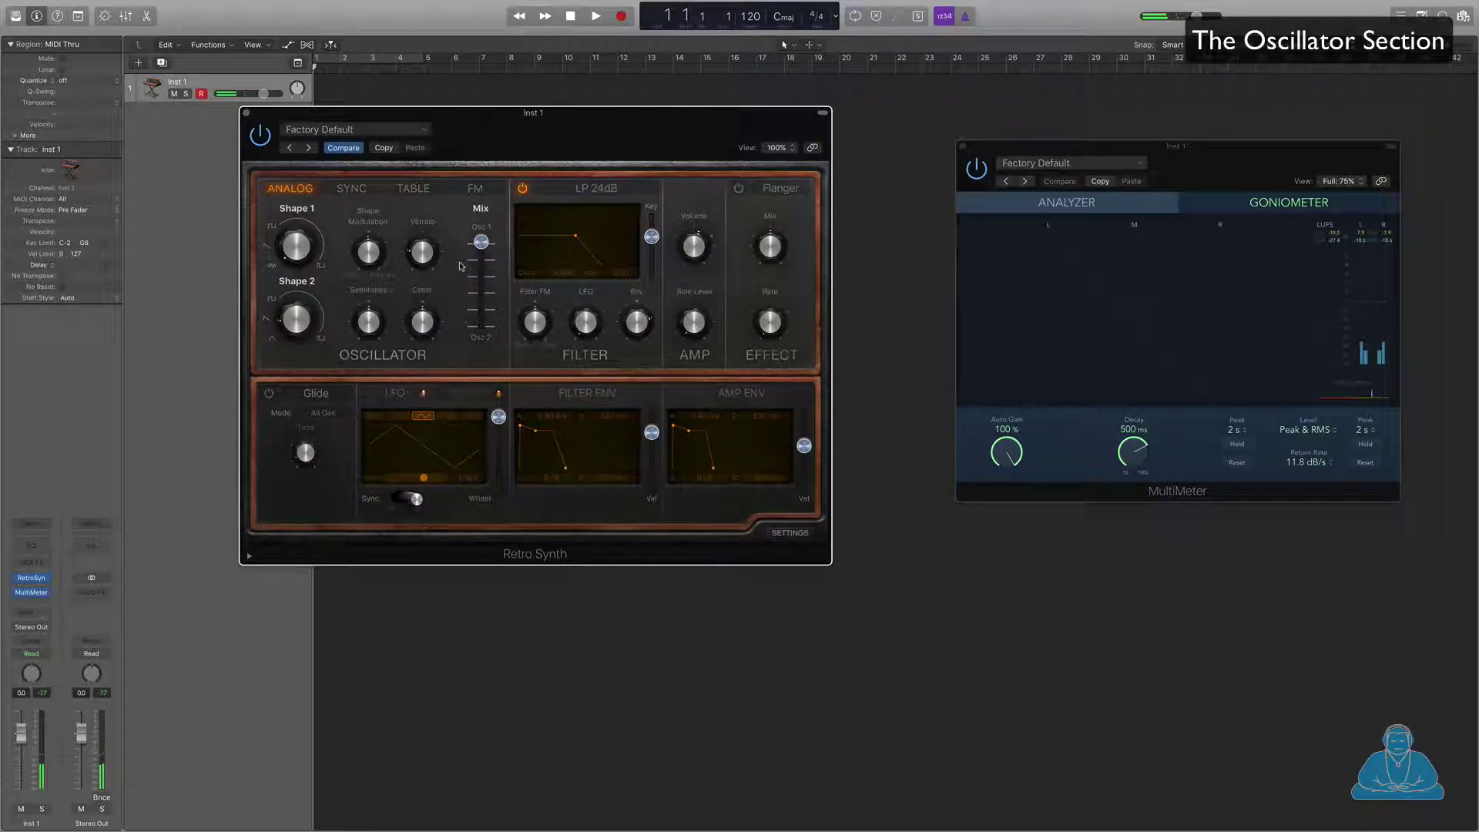
mouse_move(282, 253)
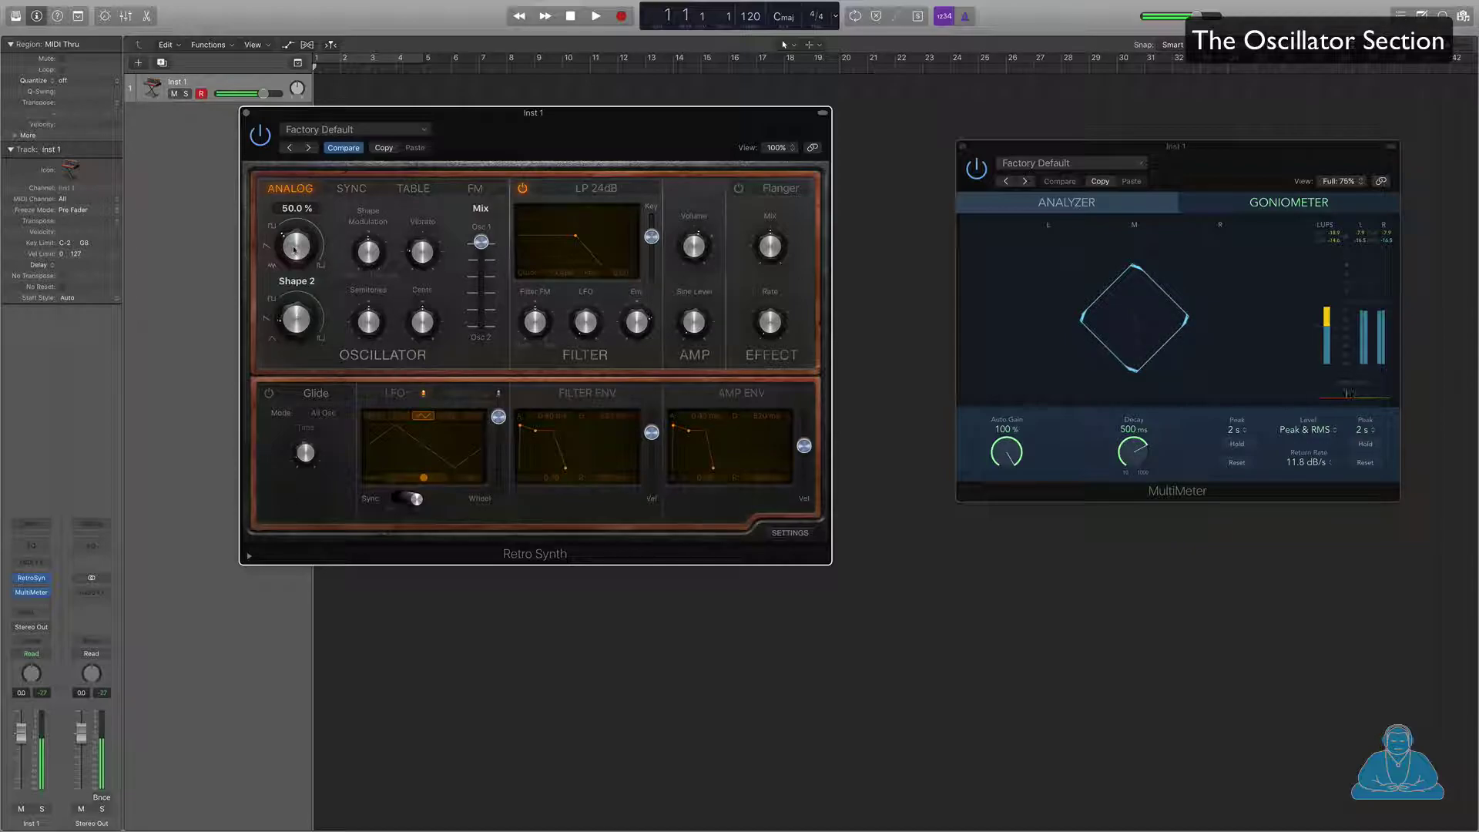
mouse_move(292, 247)
left_mouse_down()
mouse_move(298, 177)
mouse_move(304, 269)
mouse_move(297, 251)
left_mouse_up()
Step: Set the oscillator mix to about 0.44 and adjust the Shape 2 and Shape 1 waveforms
left_click_drag(480, 242, 483, 279)
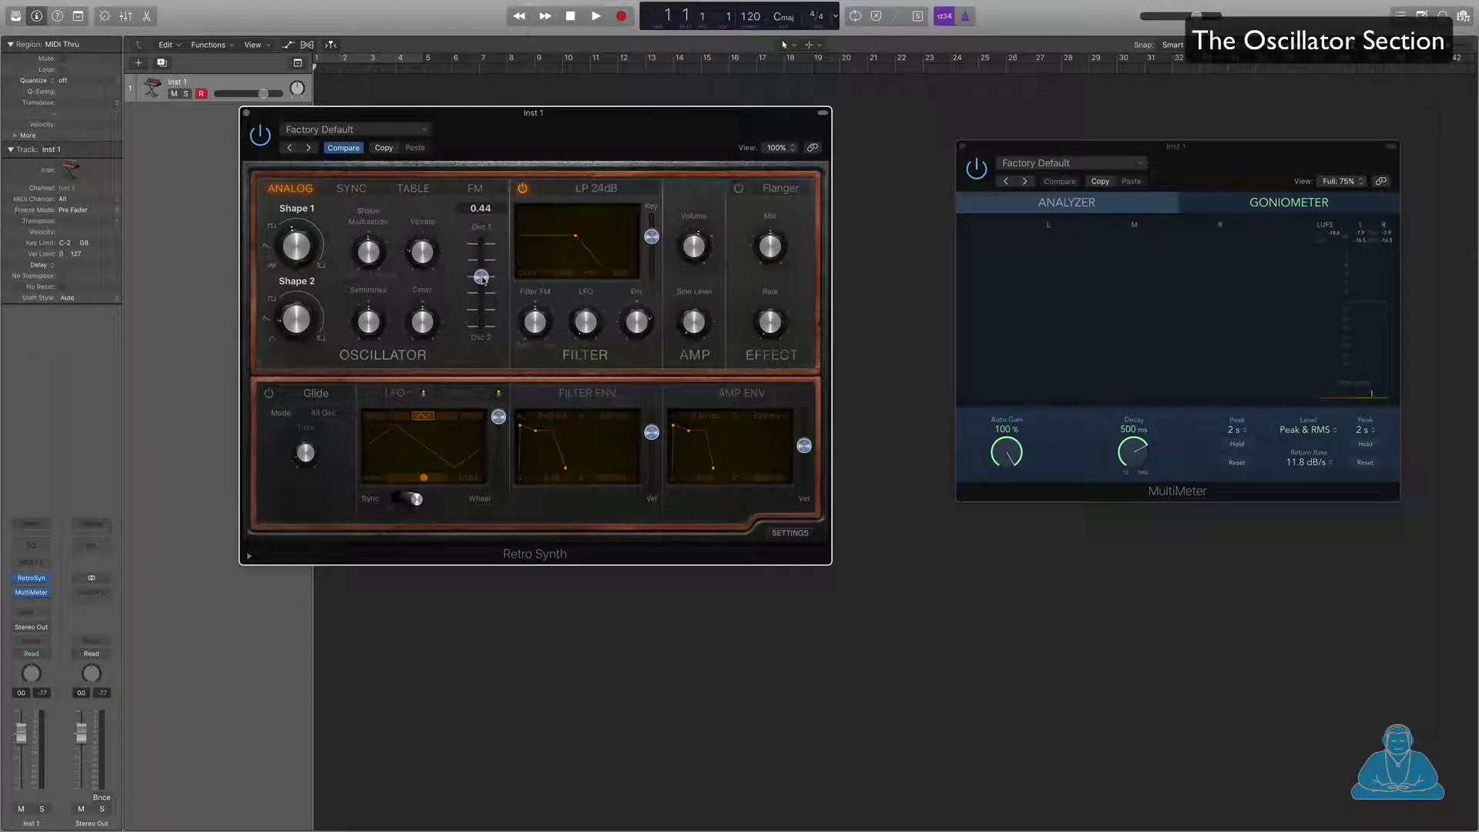
left_click(304, 312)
left_click_drag(296, 231, 297, 239)
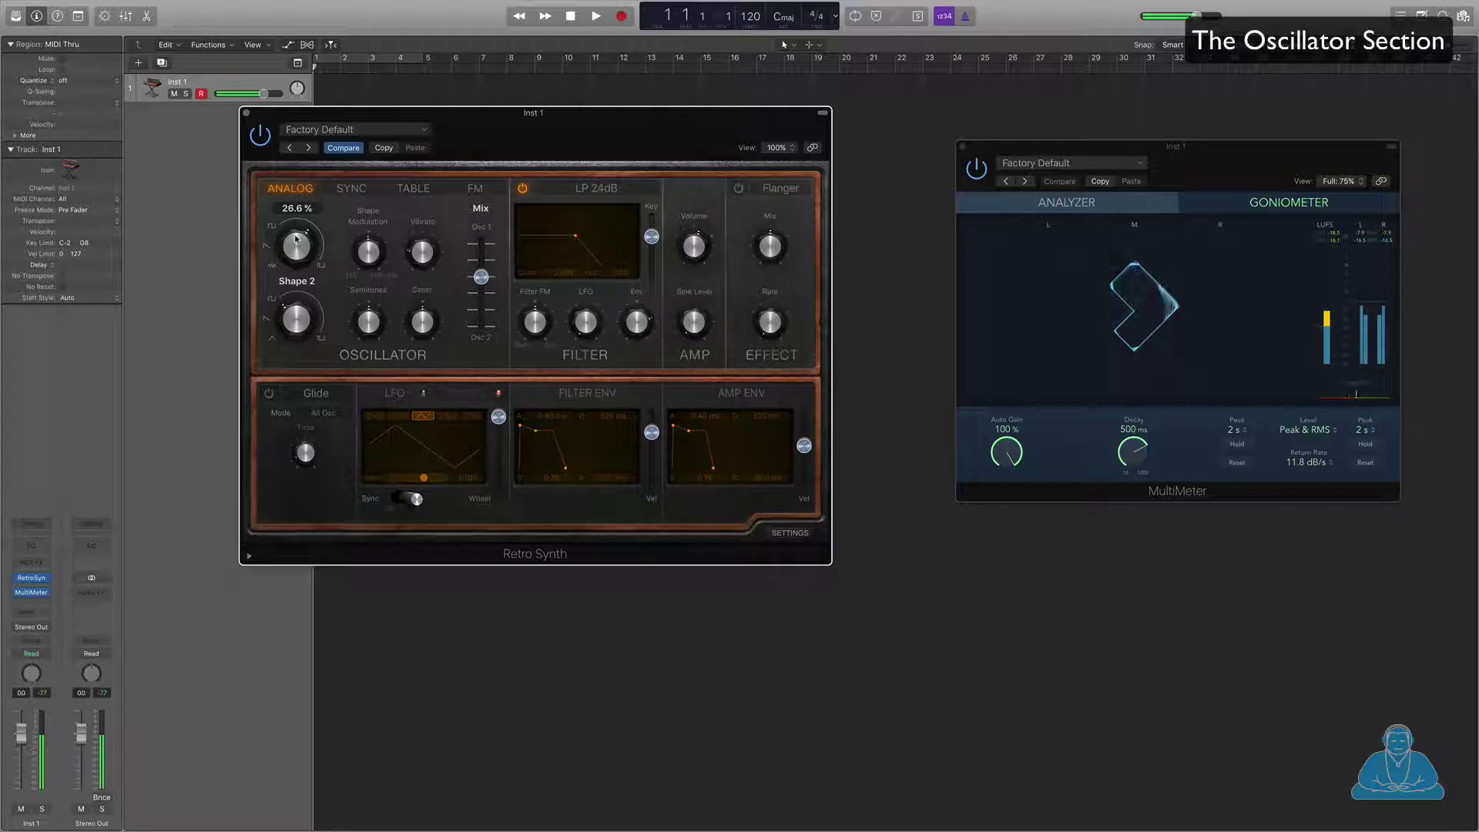
Step: Vary the oscillators' shape modulation between LFO and filter envelope, and adjust the LFO rate
left_click(379, 335)
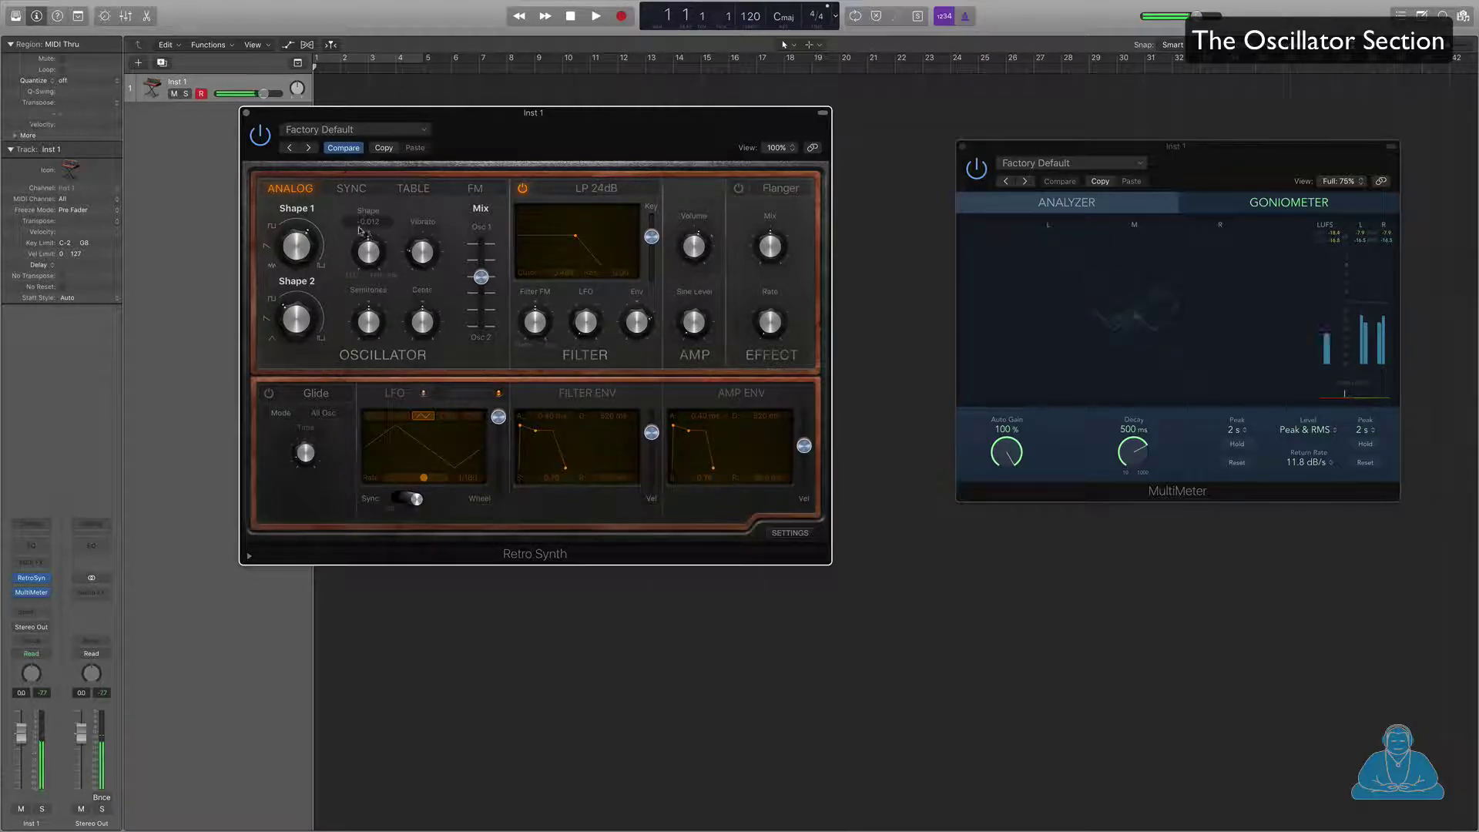
mouse_move(376, 255)
left_mouse_down()
mouse_move(352, 276)
mouse_move(373, 268)
left_mouse_up()
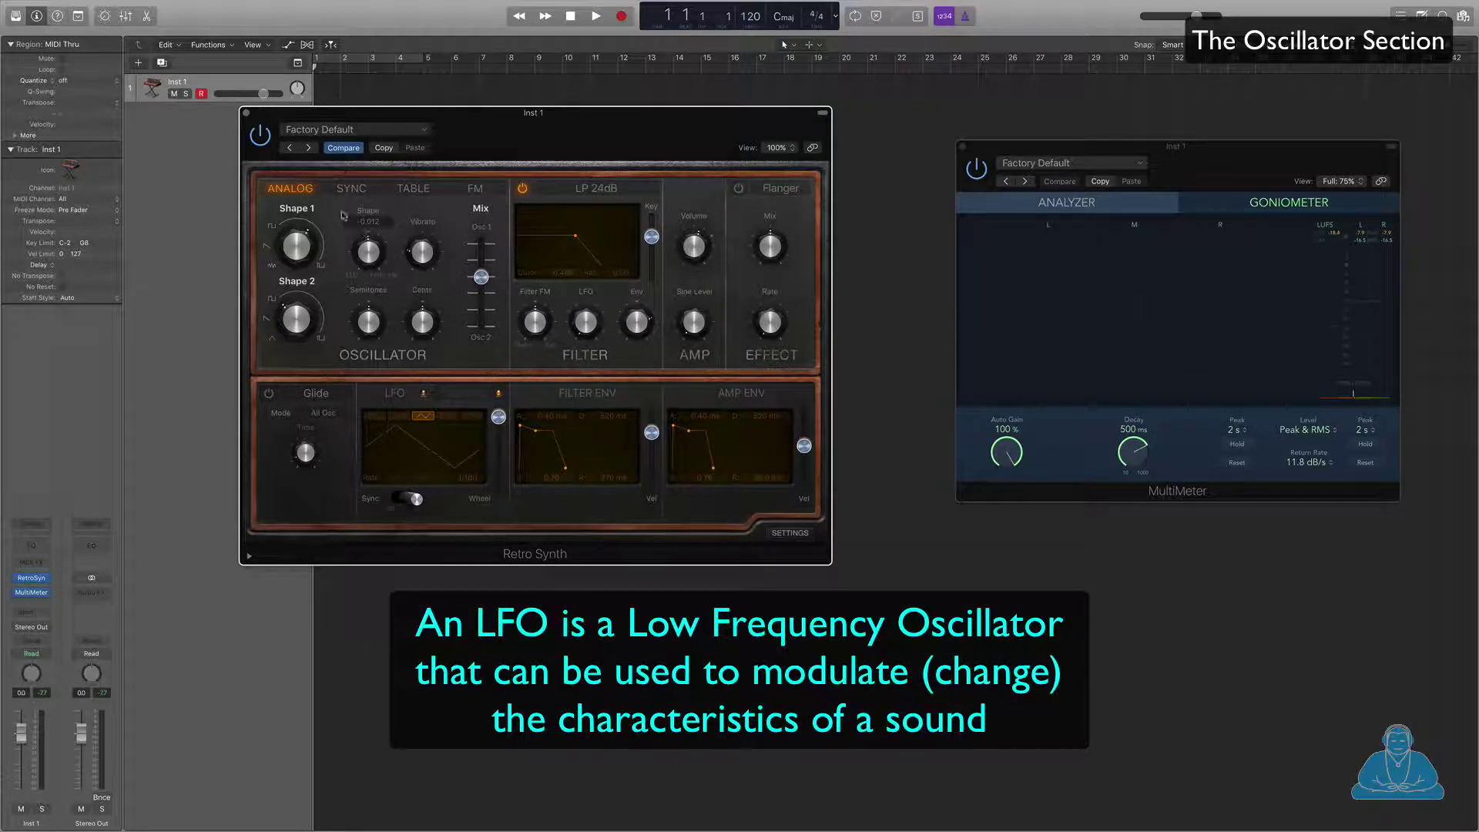
mouse_move(369, 255)
left_click_drag(370, 257, 372, 287)
mouse_move(373, 293)
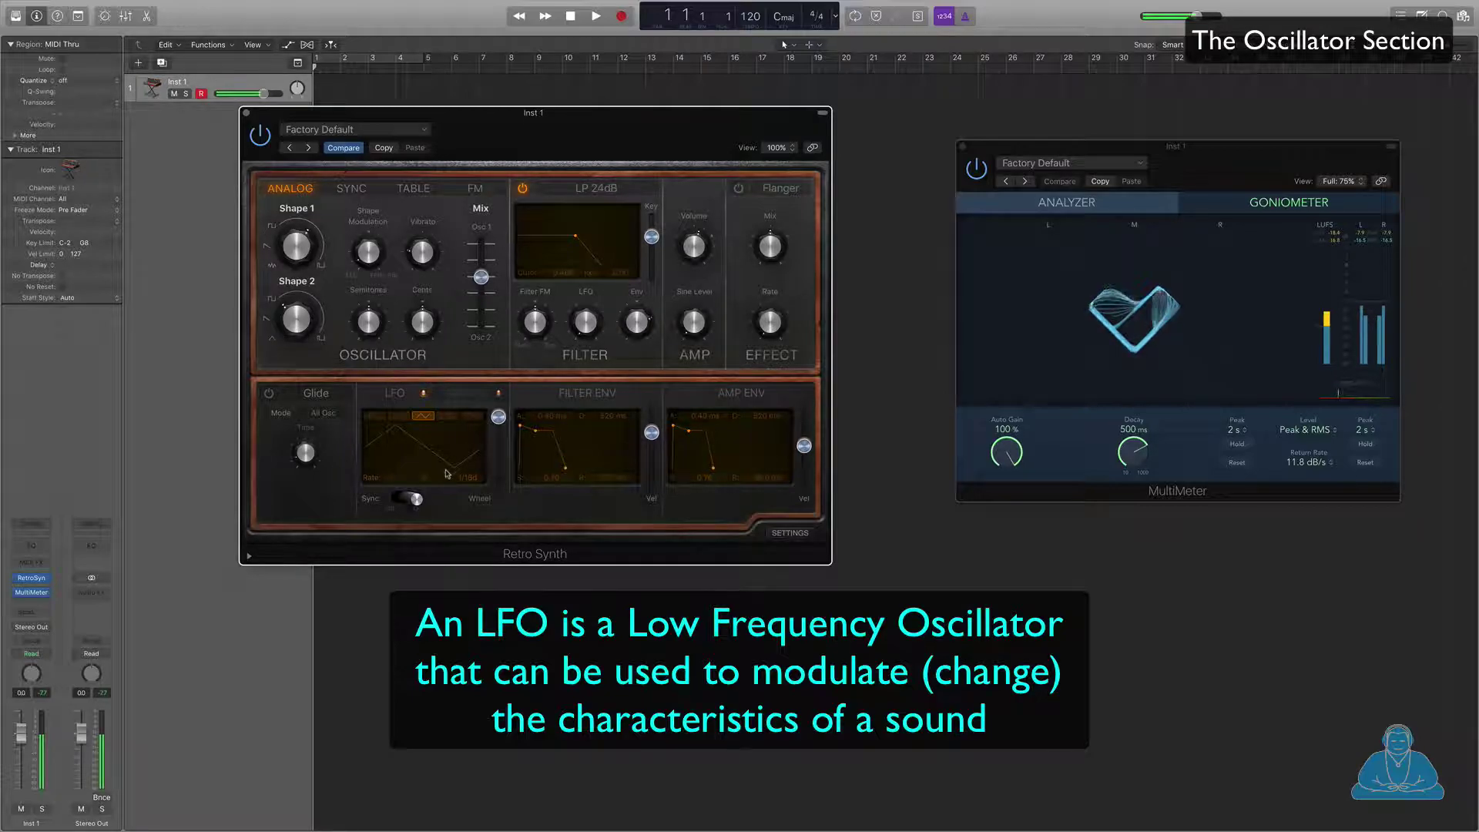
left_click_drag(411, 482, 434, 482)
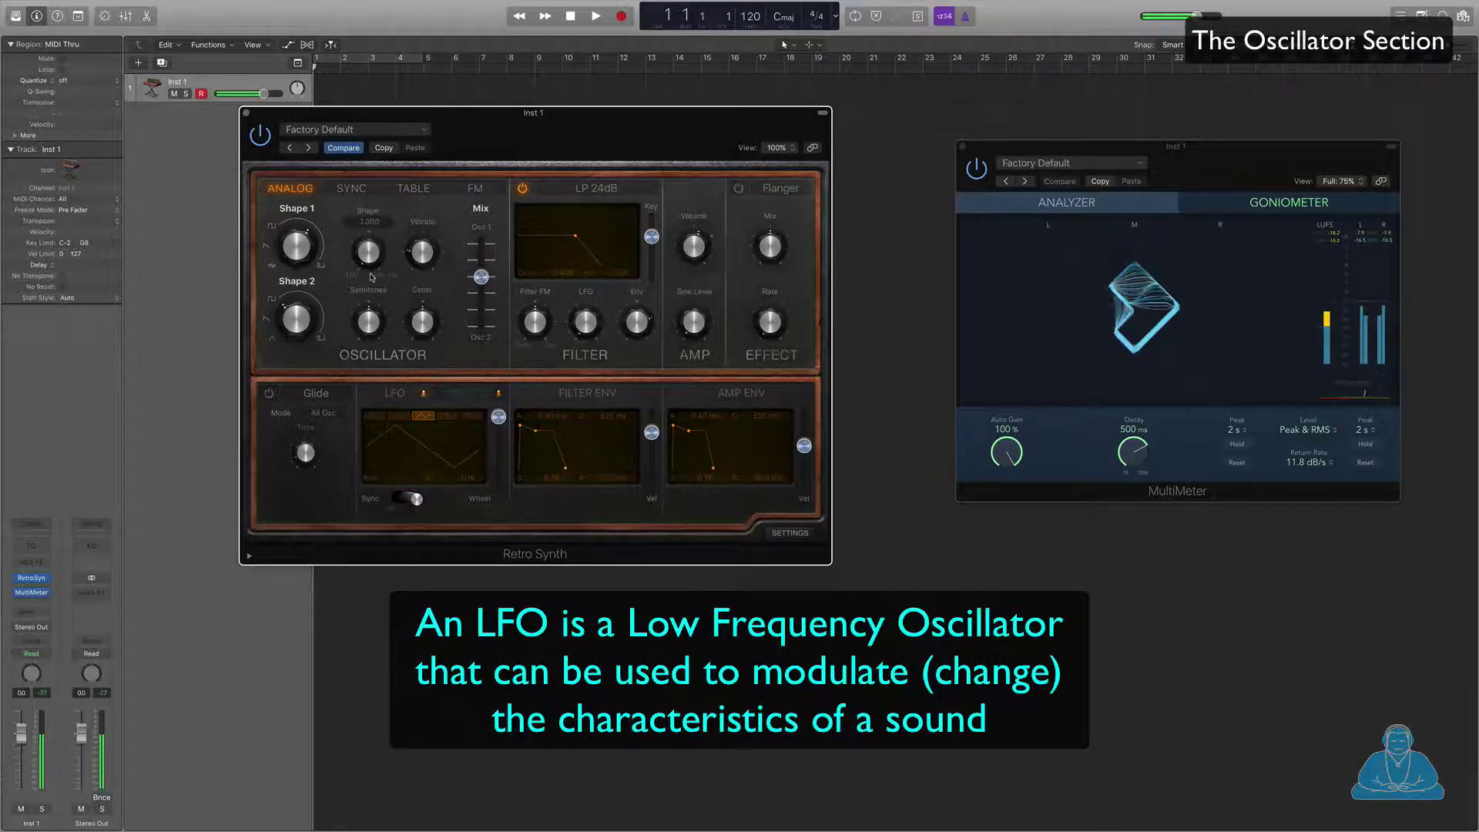
mouse_move(368, 247)
left_mouse_down()
mouse_move(369, 231)
mouse_move(367, 250)
left_mouse_up()
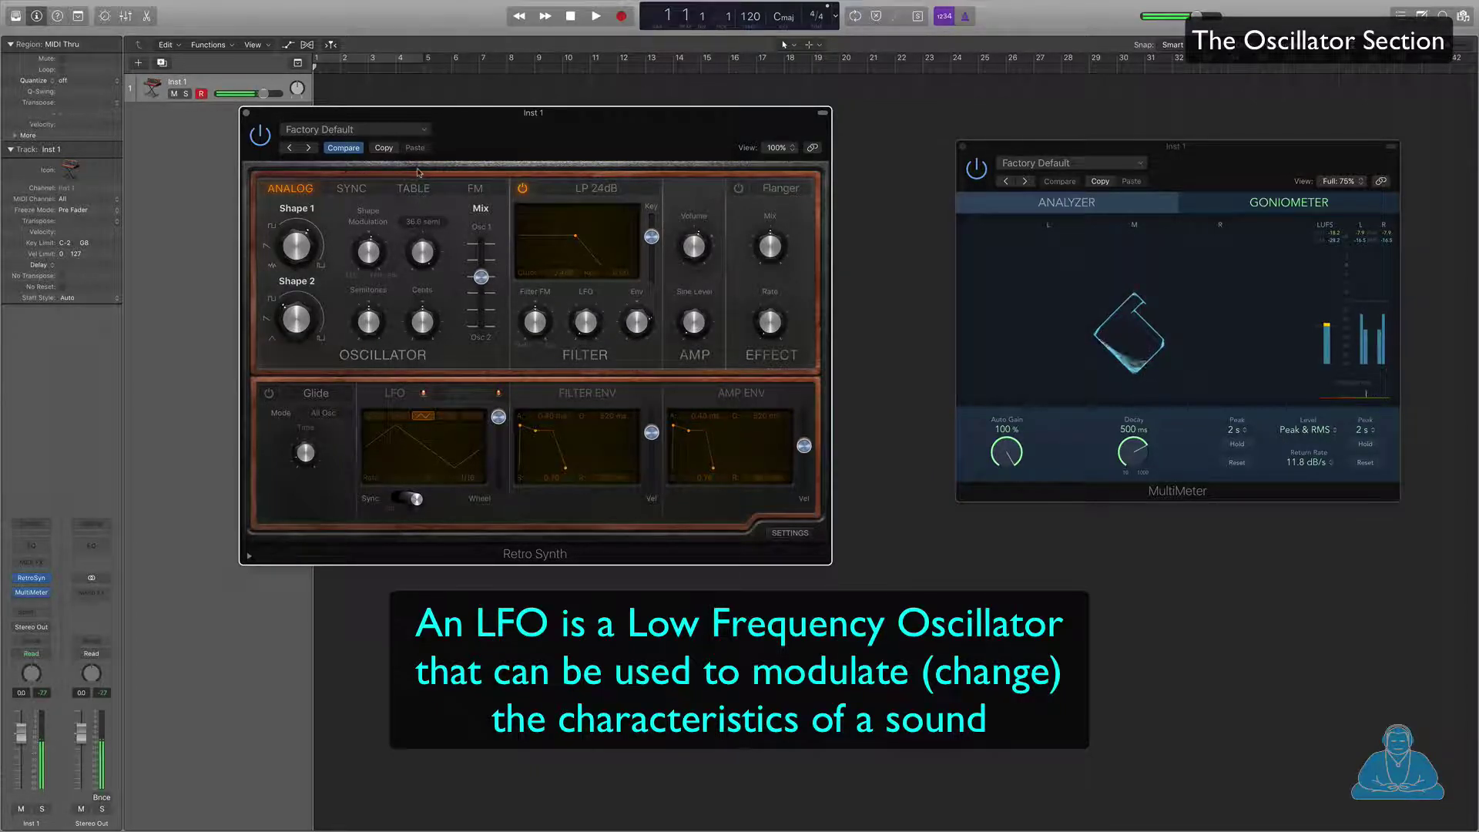
Step: Readjust the shape modulation and set the oscillator vibrato to about 5.50 semitones
left_click_drag(370, 224, 368, 262)
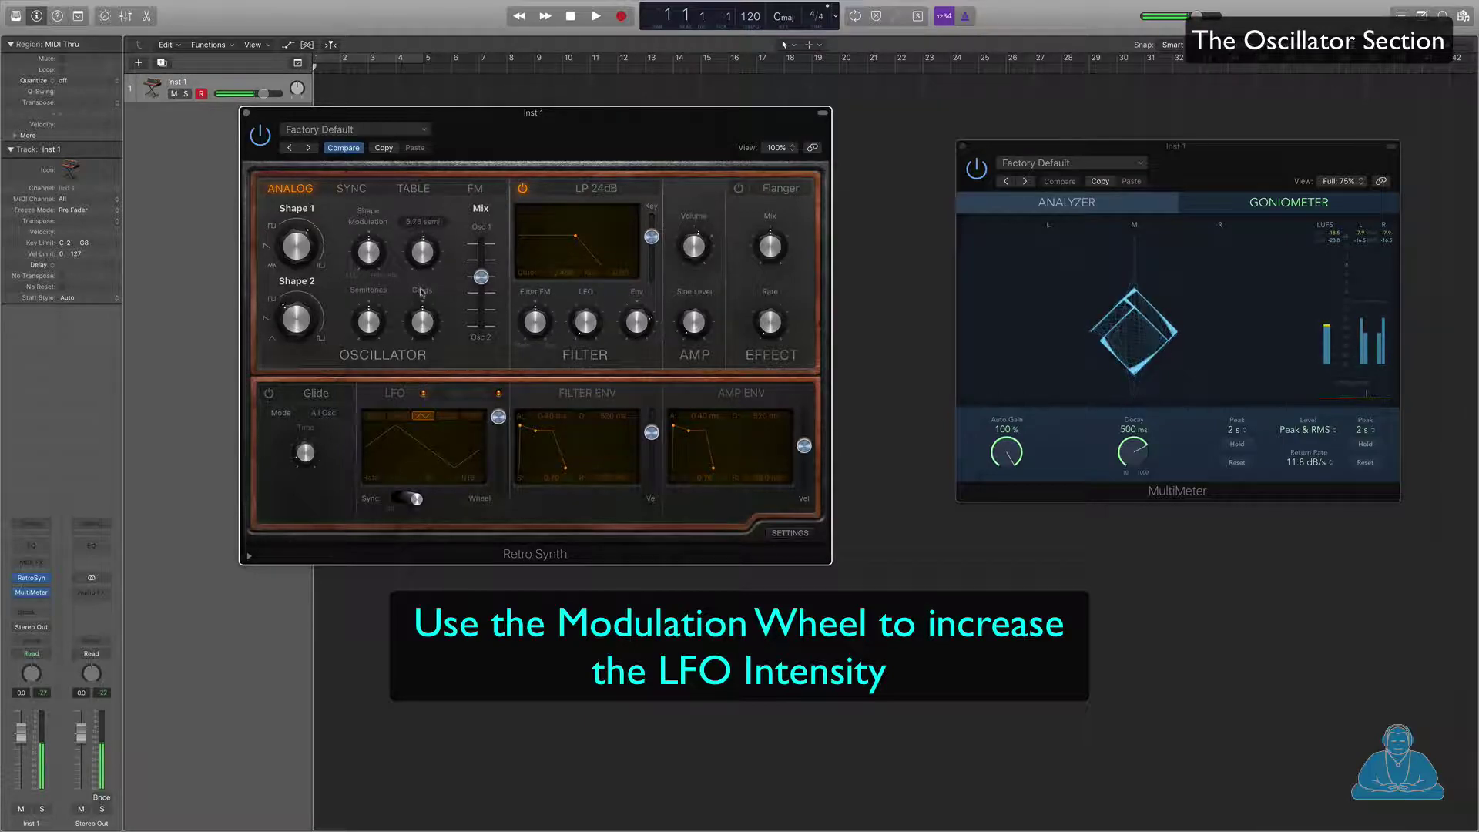
mouse_move(424, 299)
left_mouse_down()
mouse_move(423, 249)
mouse_move(422, 287)
left_mouse_up()
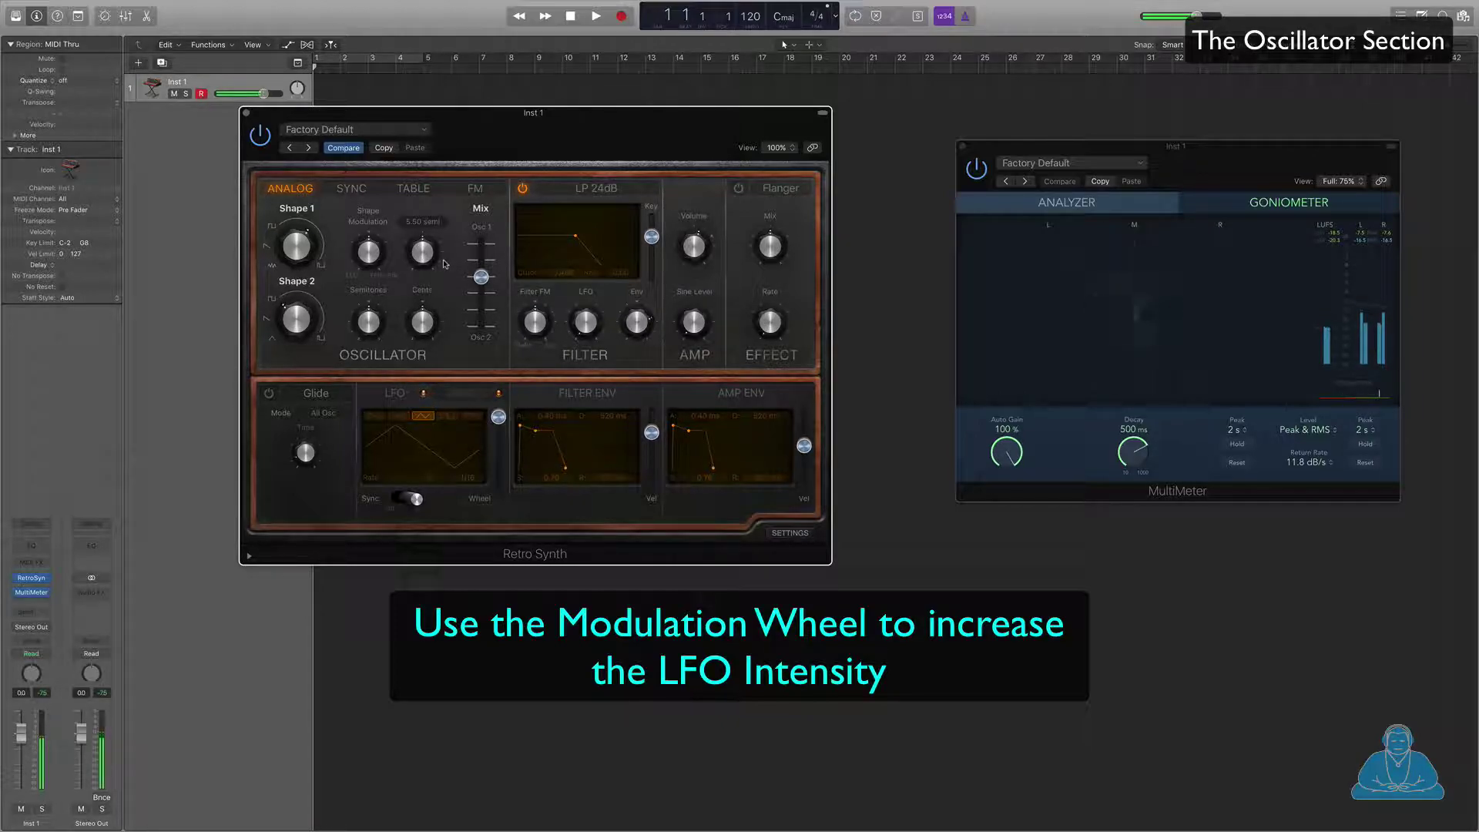
Step: Offset the oscillator tuning with the Semitones control, settling on 3 semitones
mouse_move(364, 322)
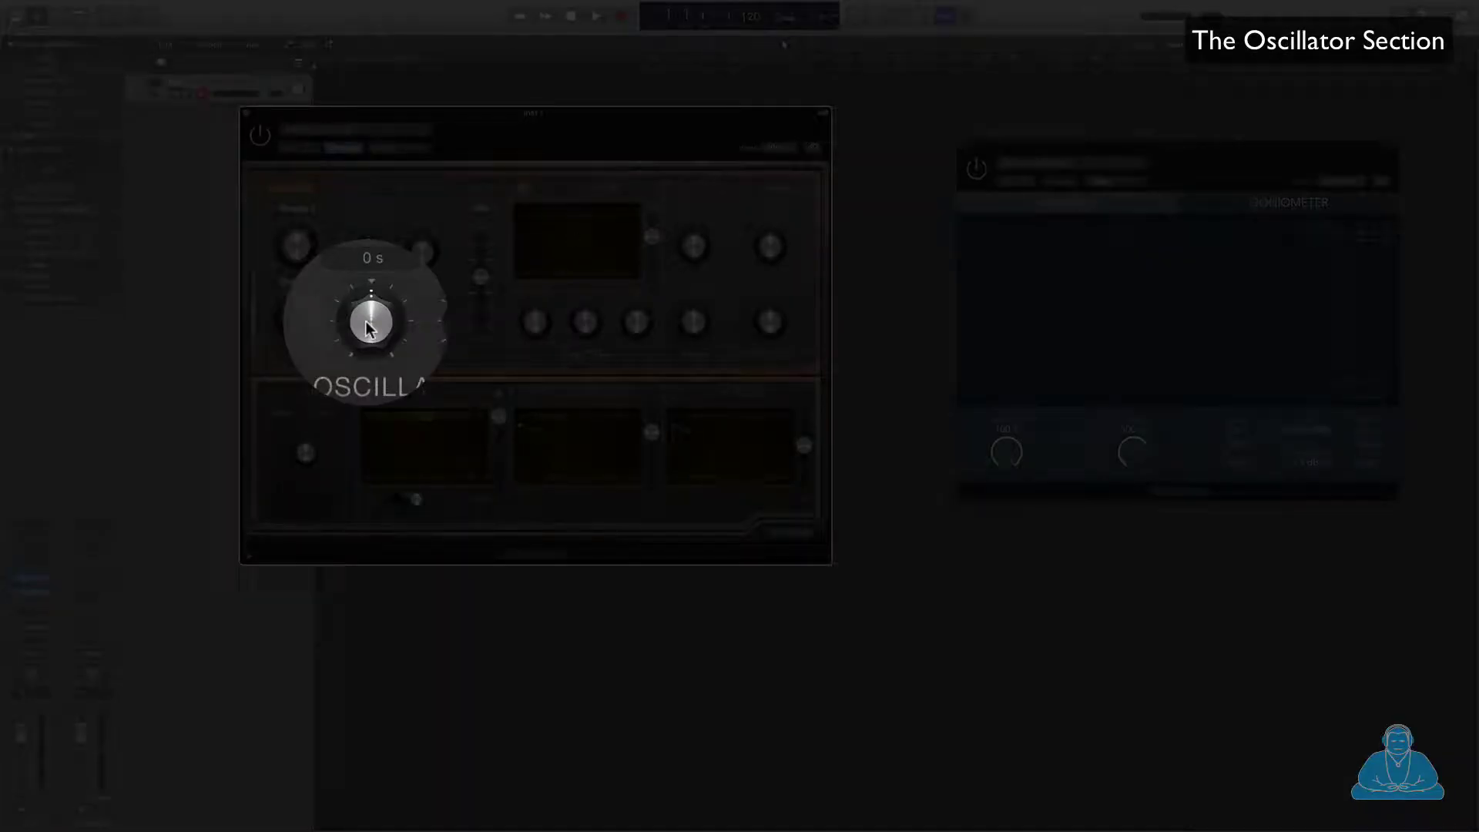
left_click_drag(368, 323, 367, 312)
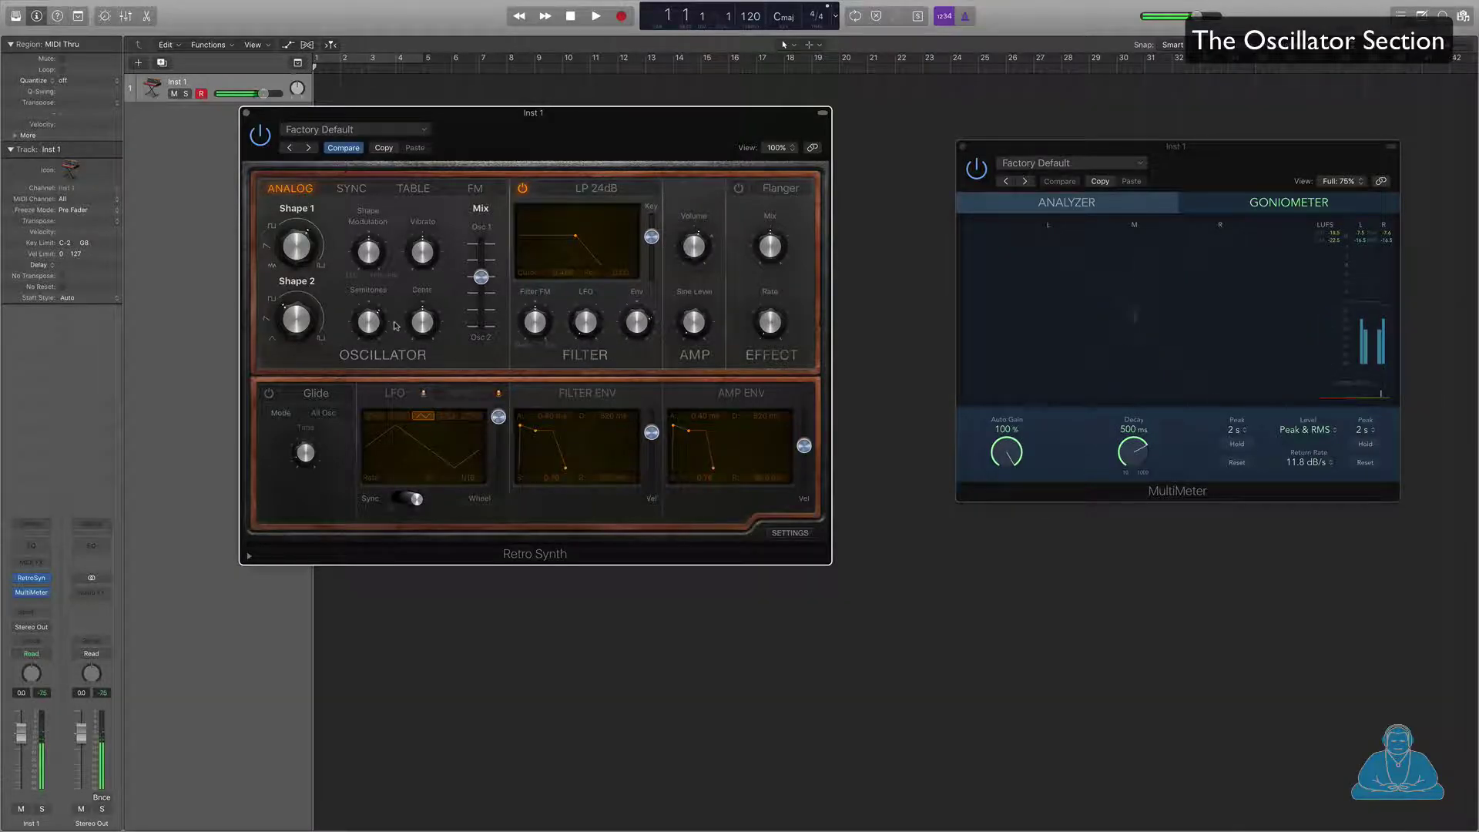
mouse_move(365, 323)
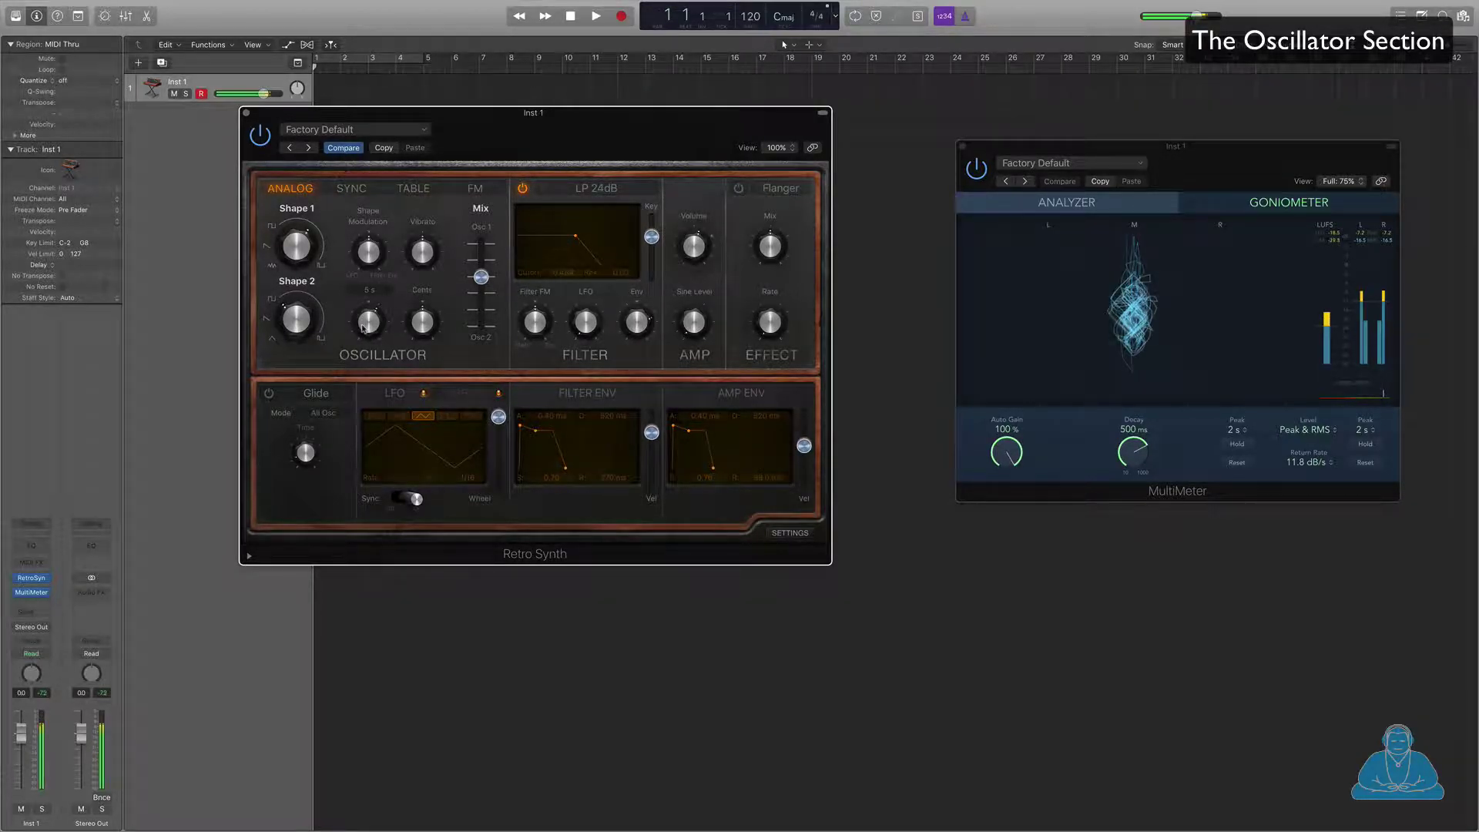
left_click_drag(365, 324, 365, 329)
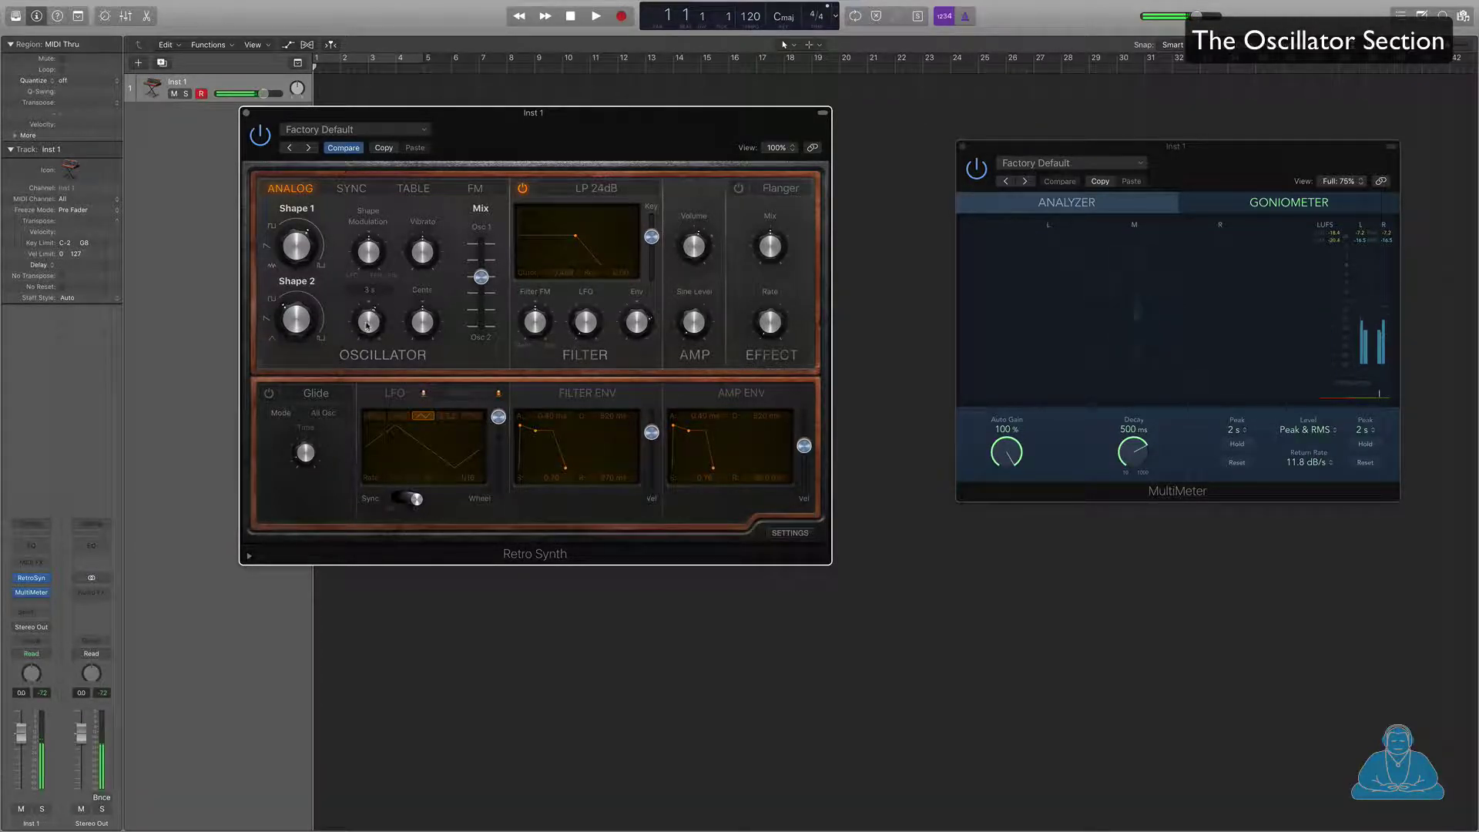
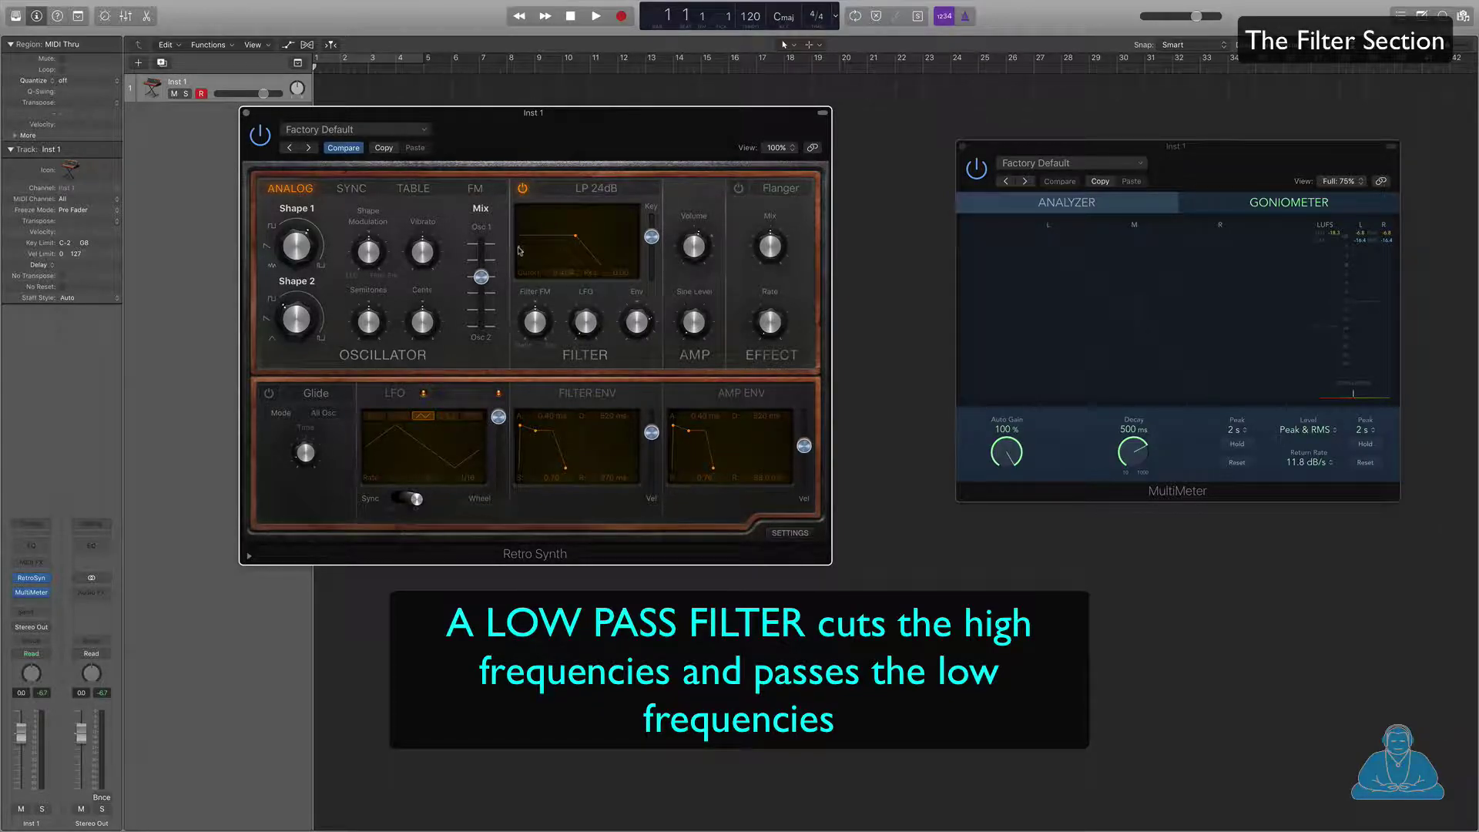
Step: Try the filter types HP 12dB and BP 6dB in place of the low-pass filter
left_click(587, 190)
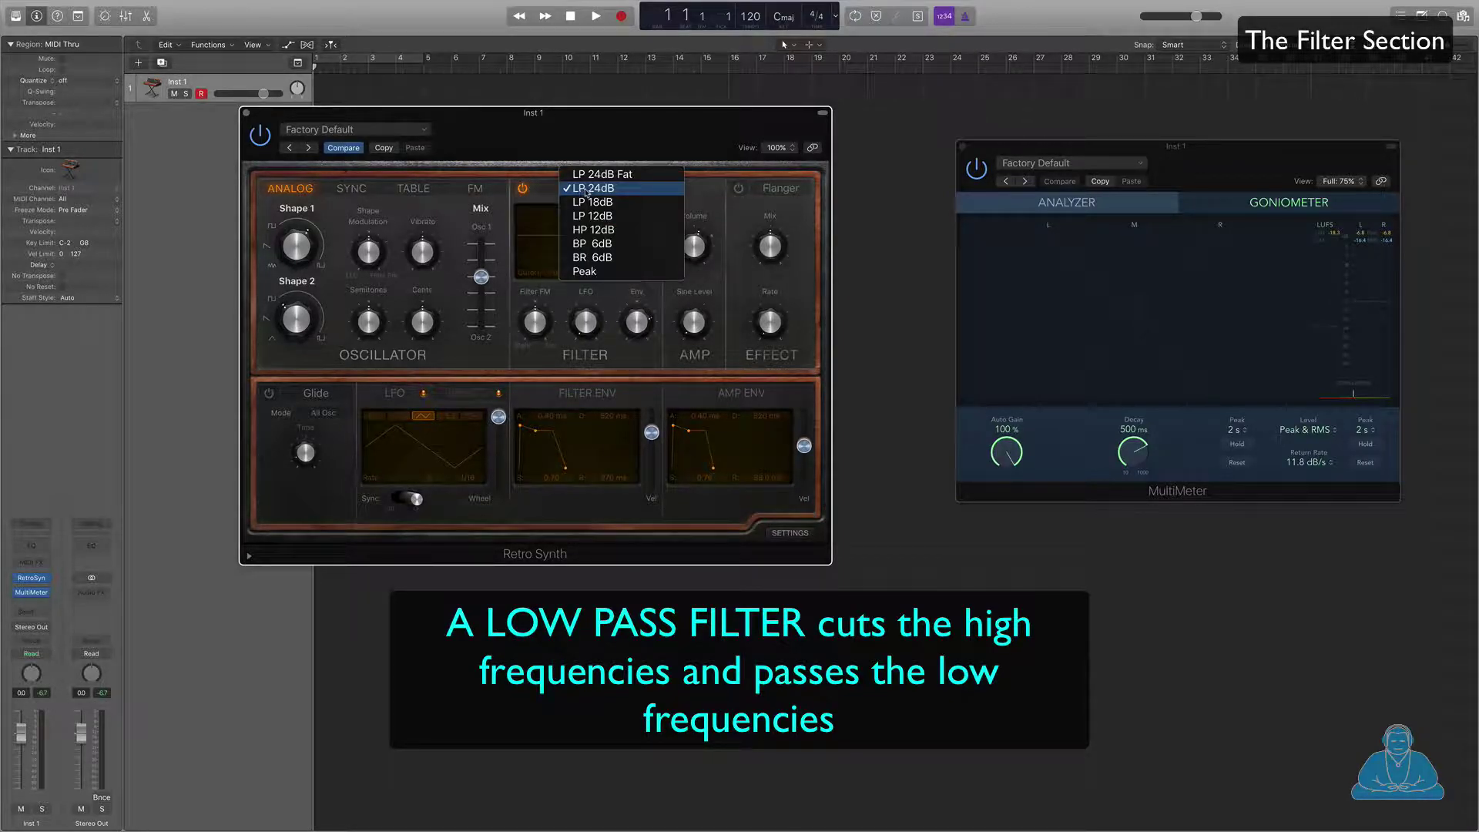
left_click(593, 229)
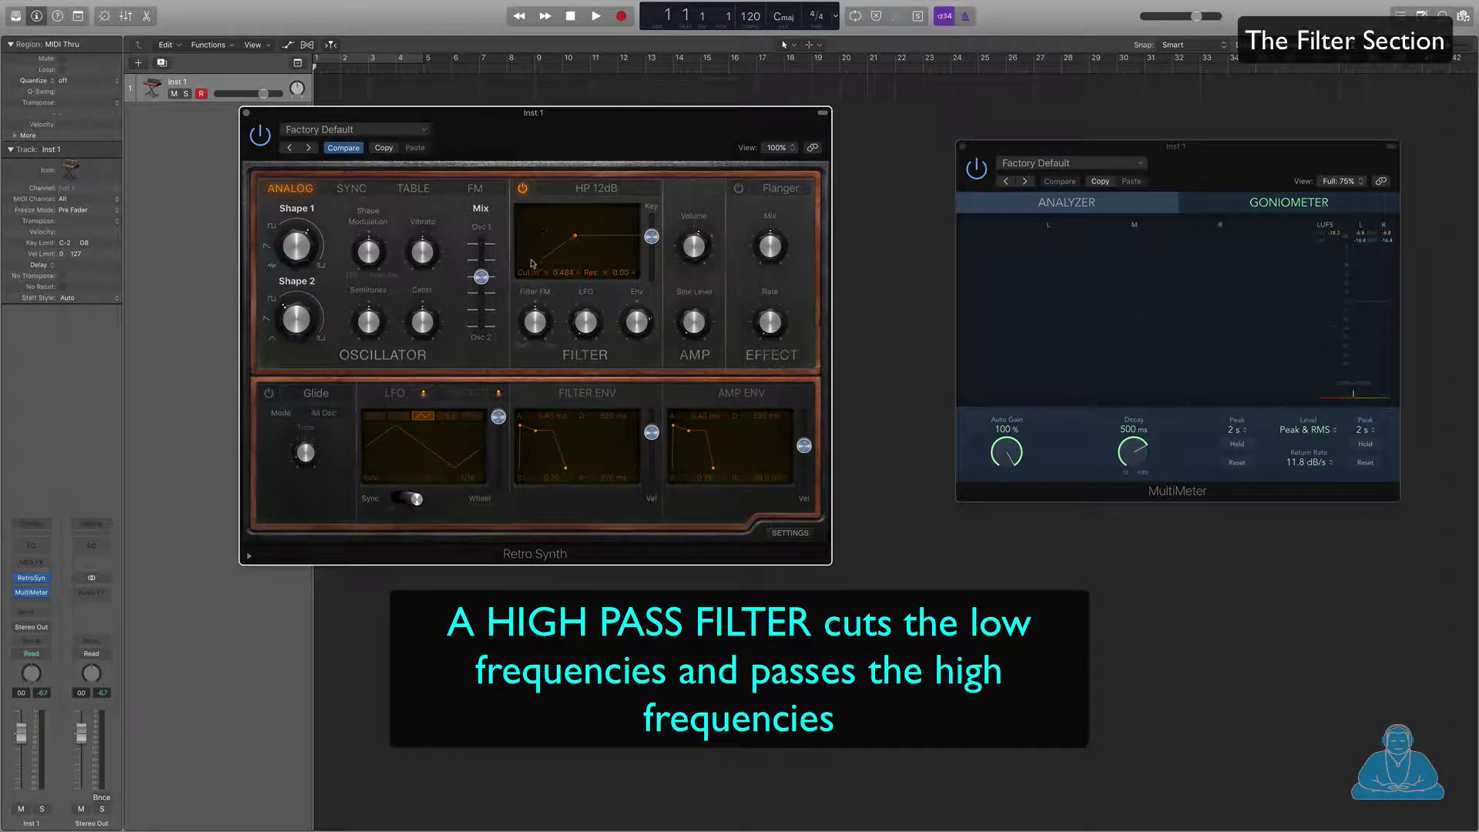
left_click(589, 190)
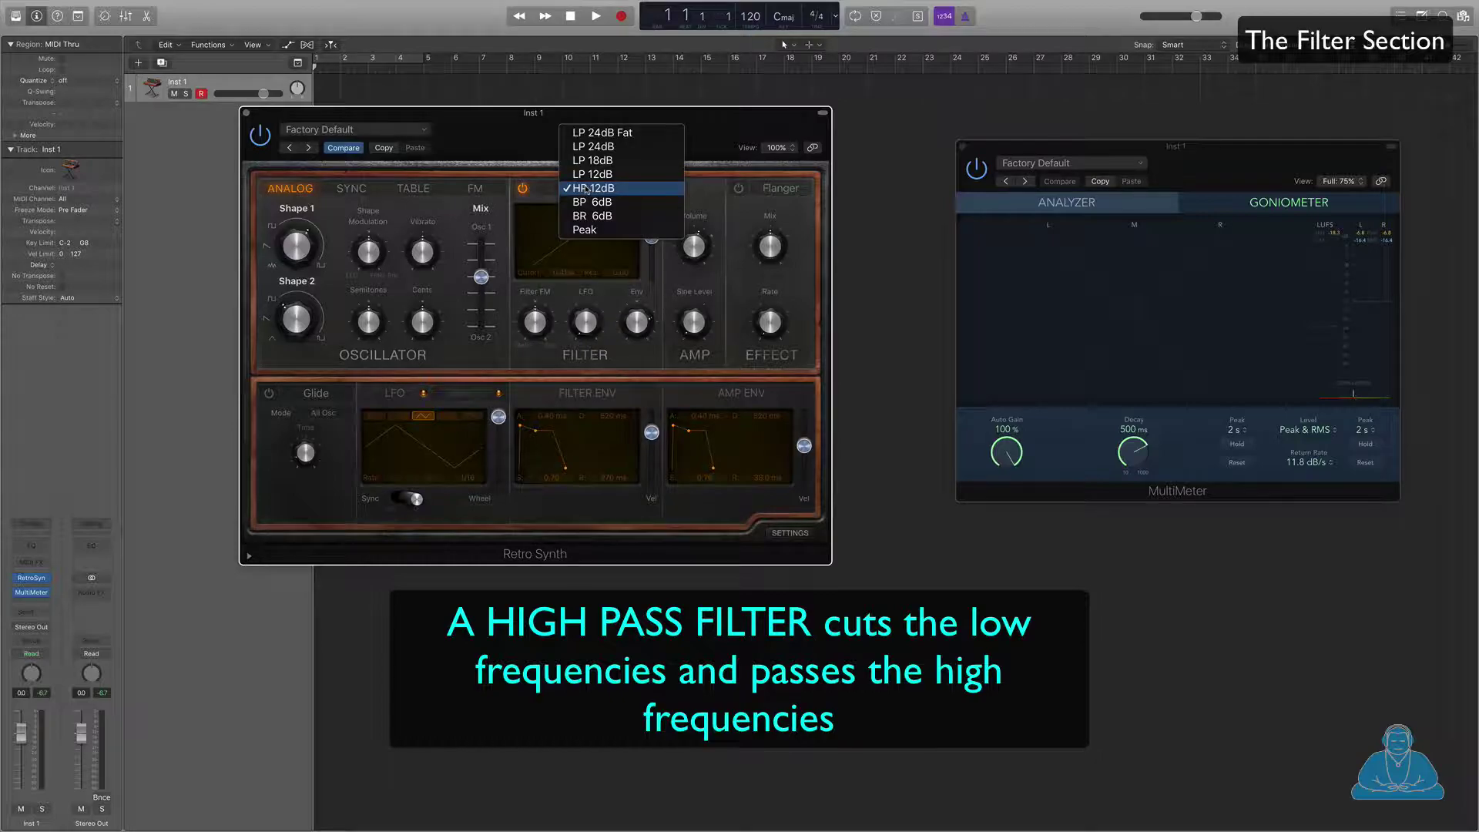
left_click(598, 203)
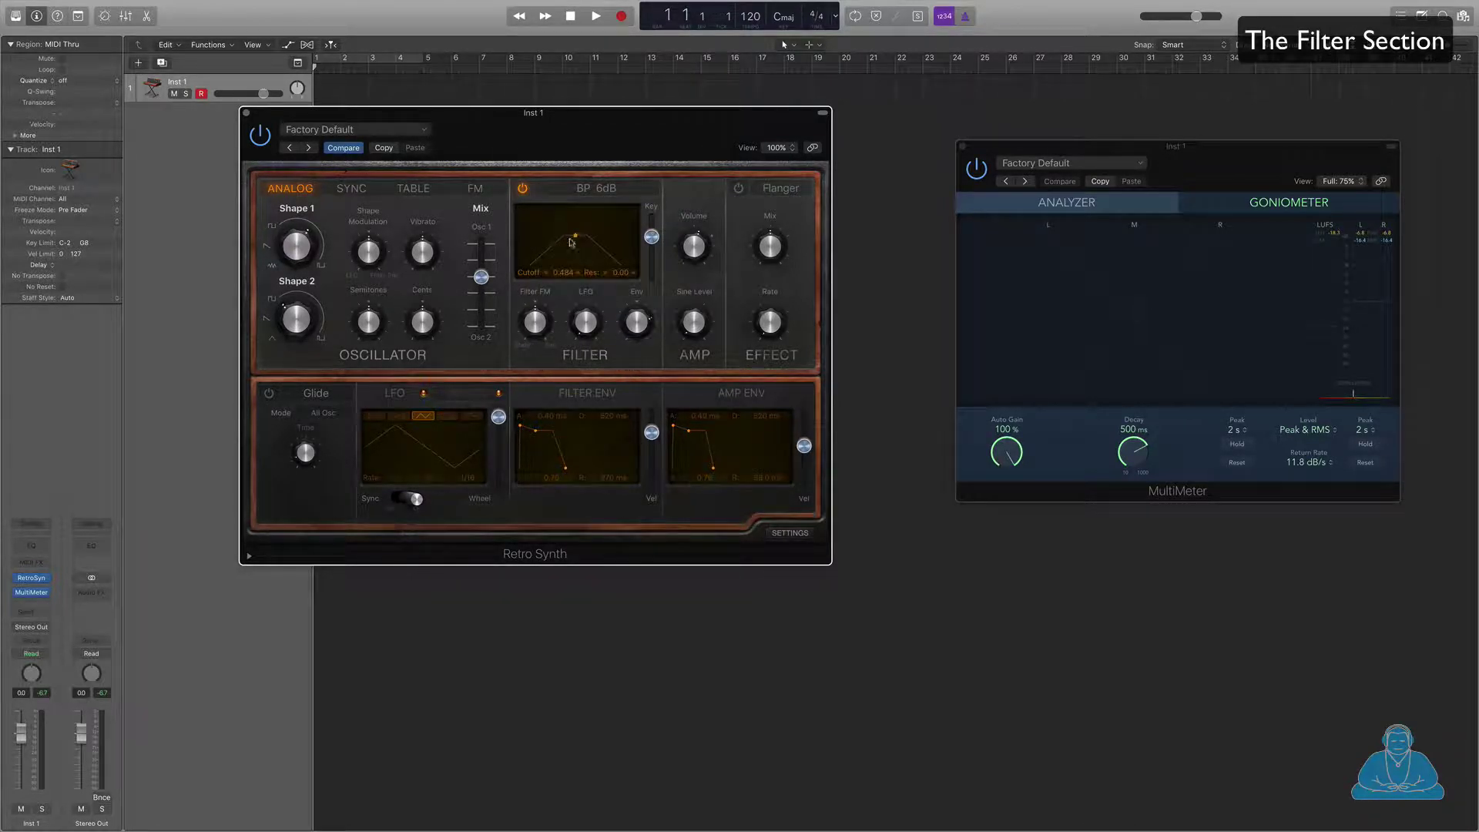
Step: Switch the filter type to Peak, raise the resonance to about 0.6 and shift the cutoff frequency
left_click(593, 188)
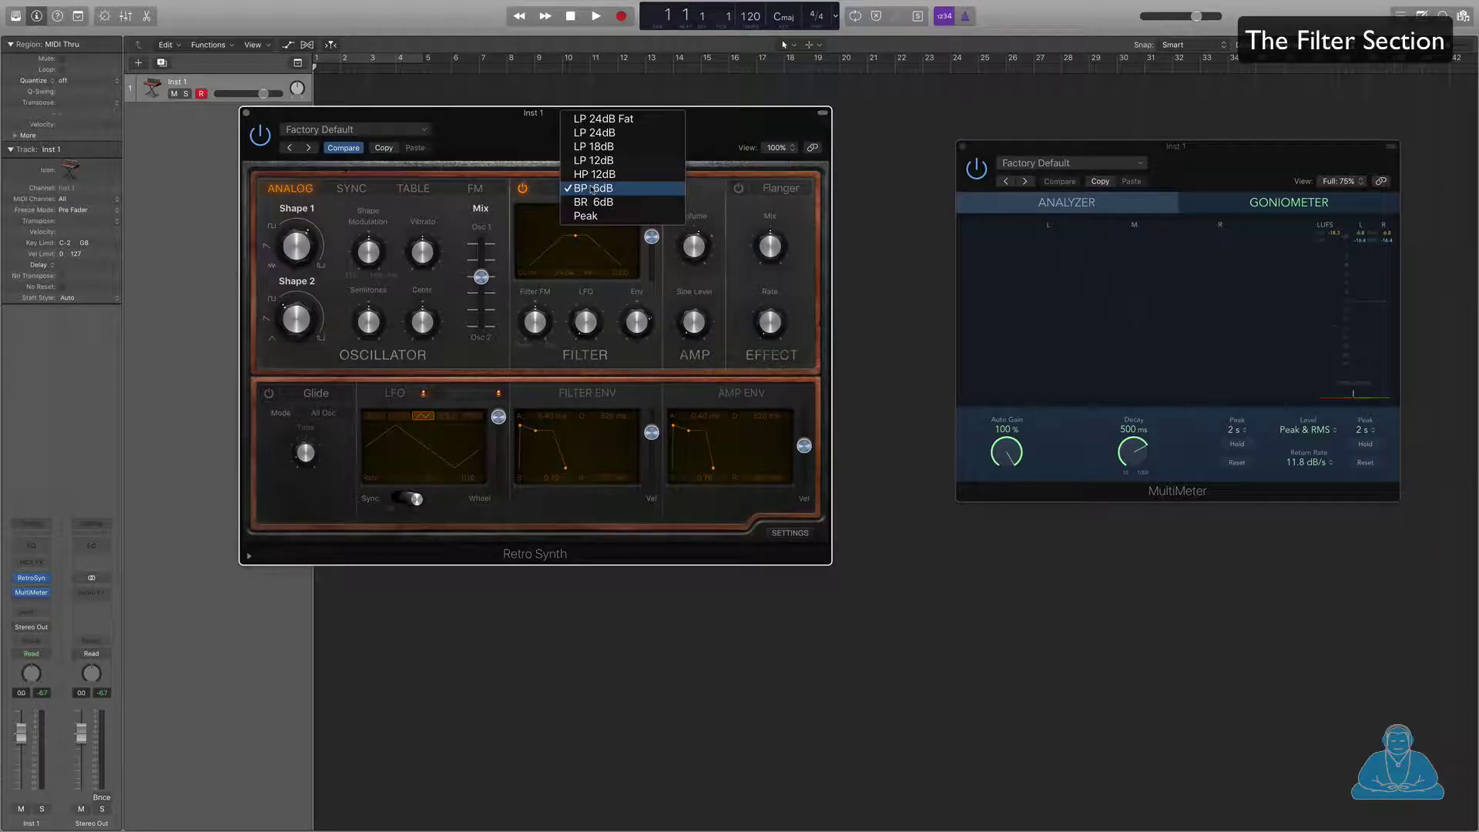
left_click(589, 215)
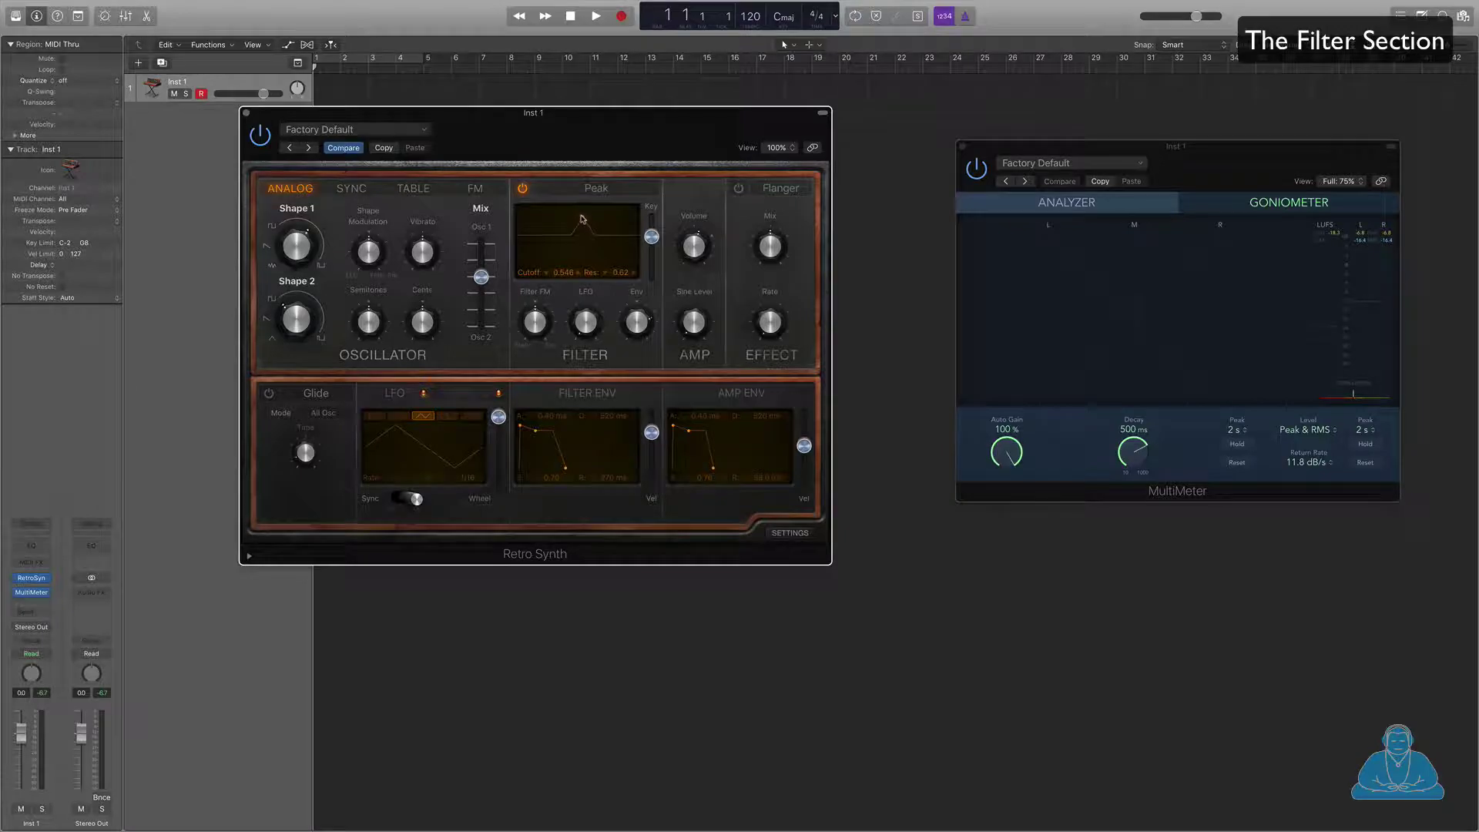
left_click_drag(580, 219, 558, 221)
Step: Change the filter type to BR 6dB and move the notch to a lower cutoff frequency
left_click(596, 189)
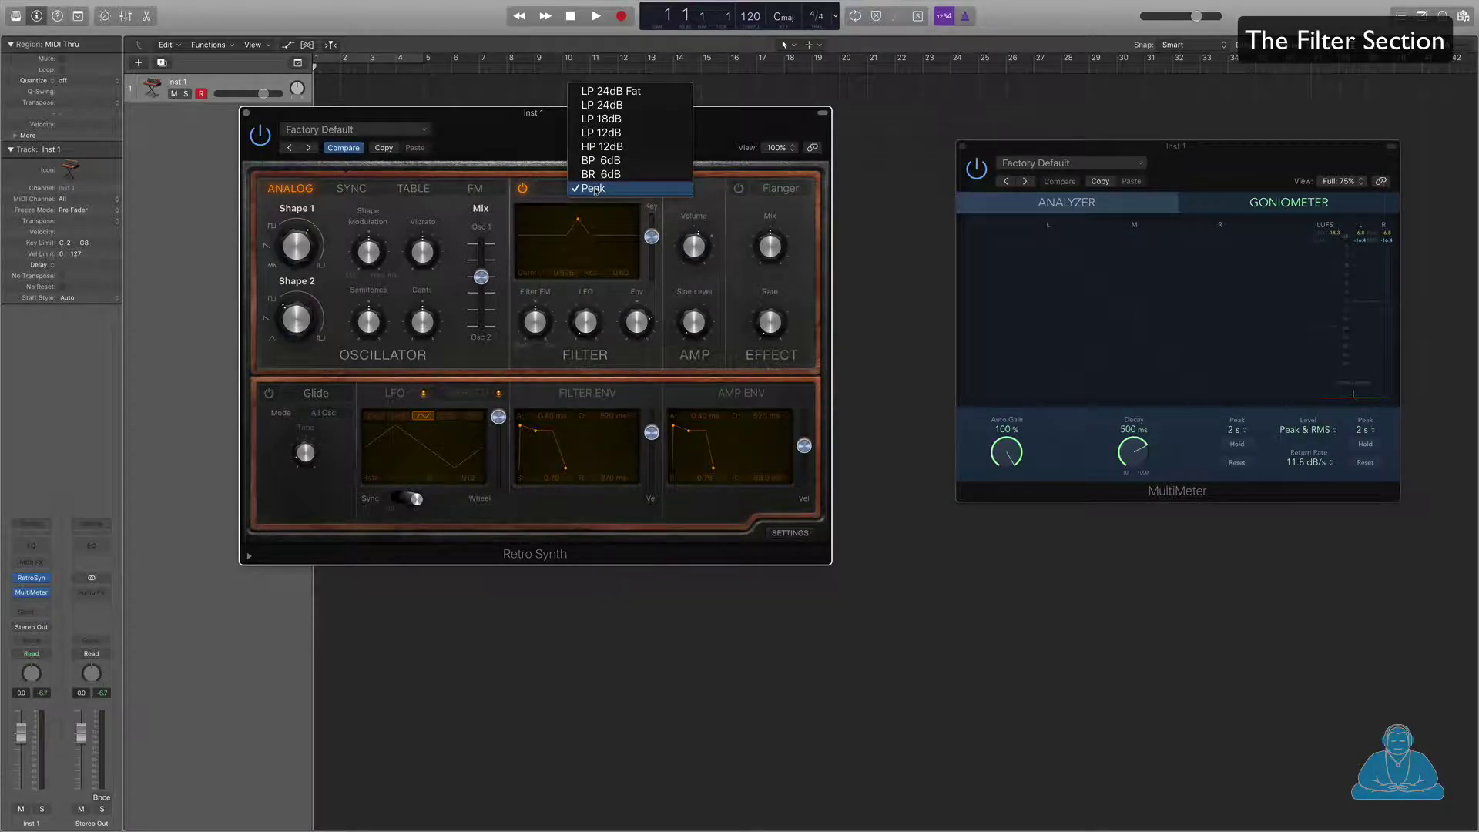
left_click(599, 174)
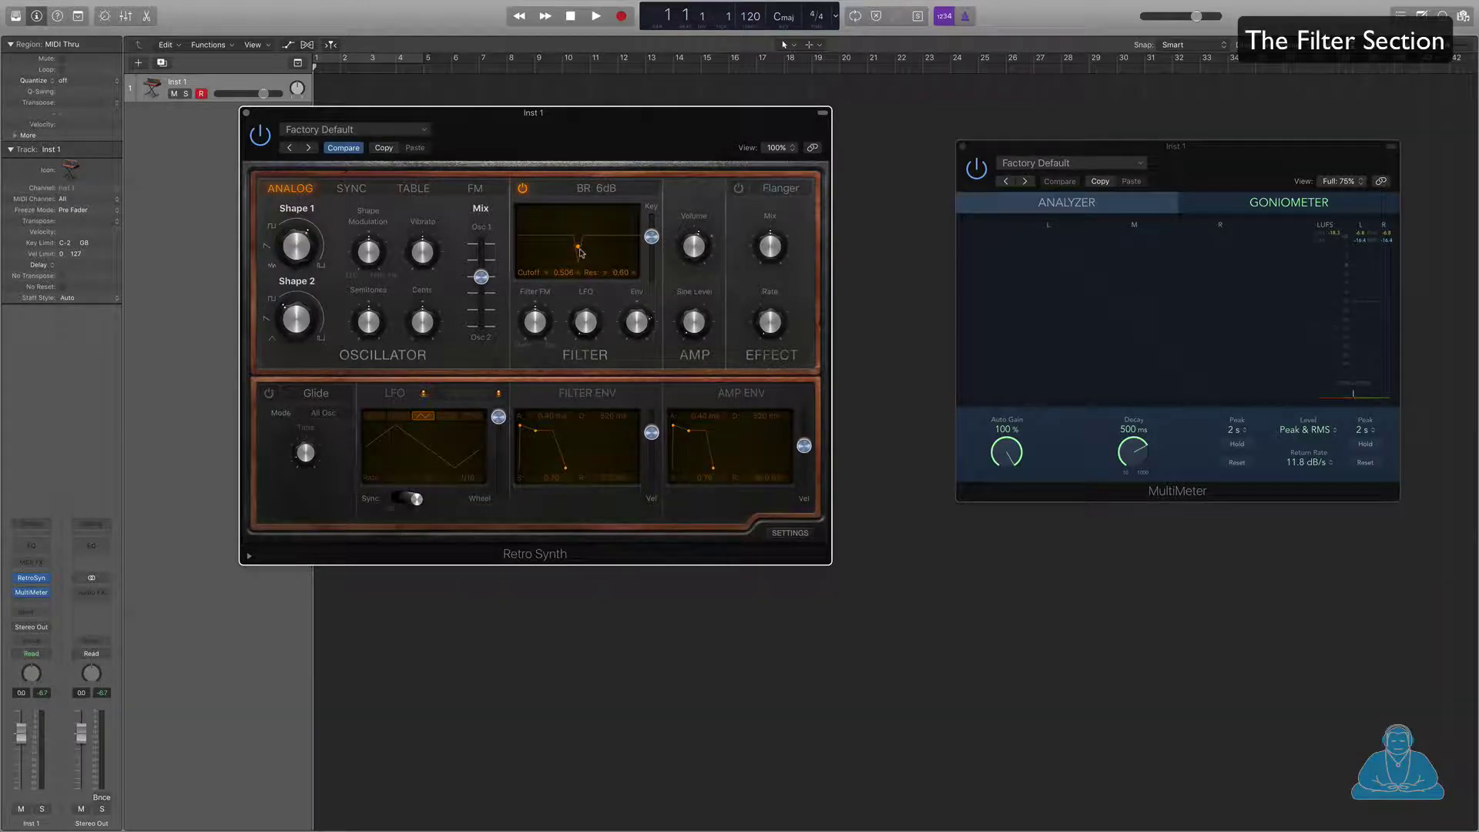
left_click_drag(570, 250, 563, 248)
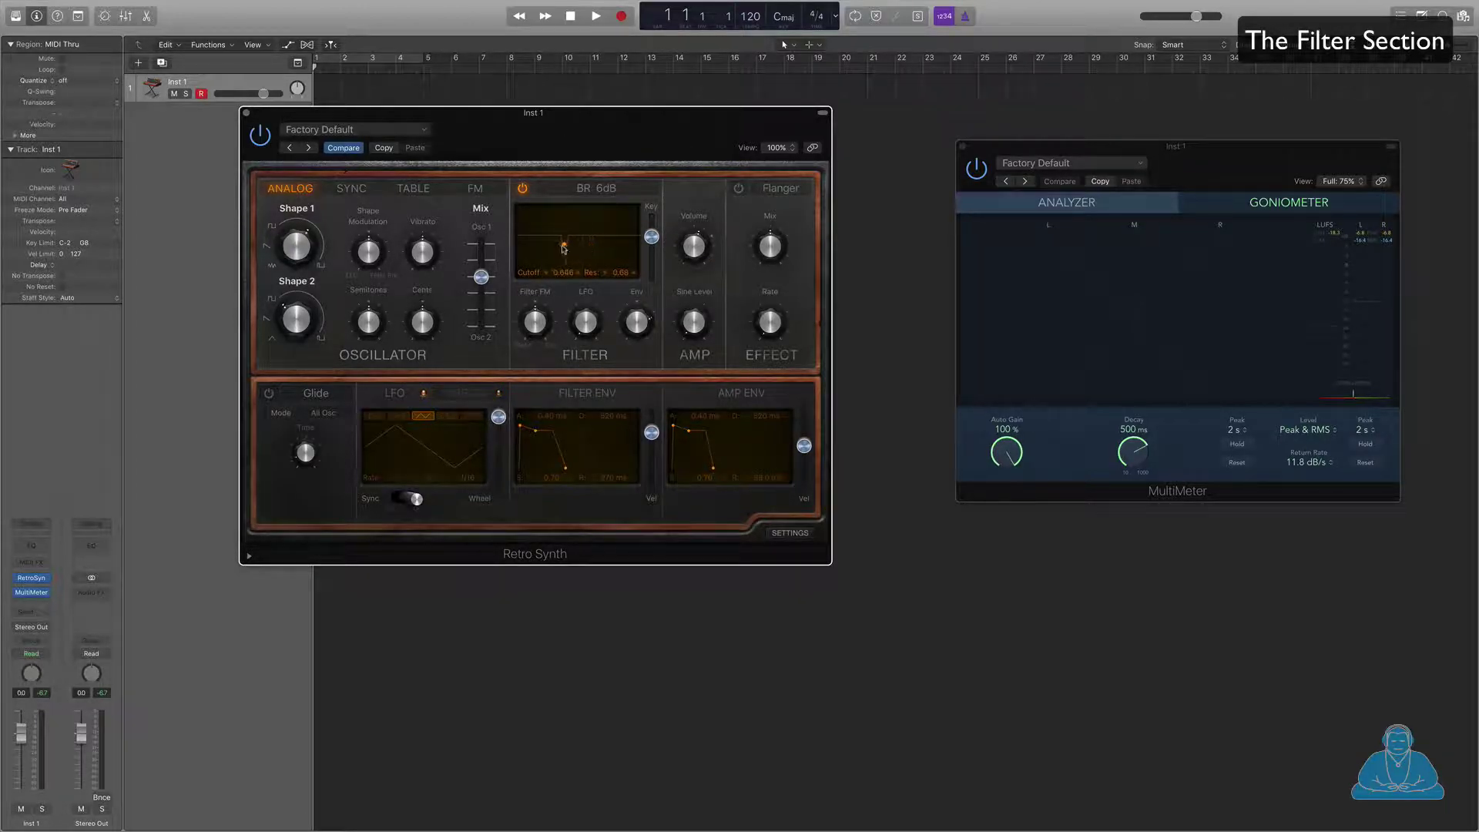
Step: Set the filter type to LP 24dB Fat and sweep its cutoff and resonance, ending at a resonance of about 0.14
left_click(596, 187)
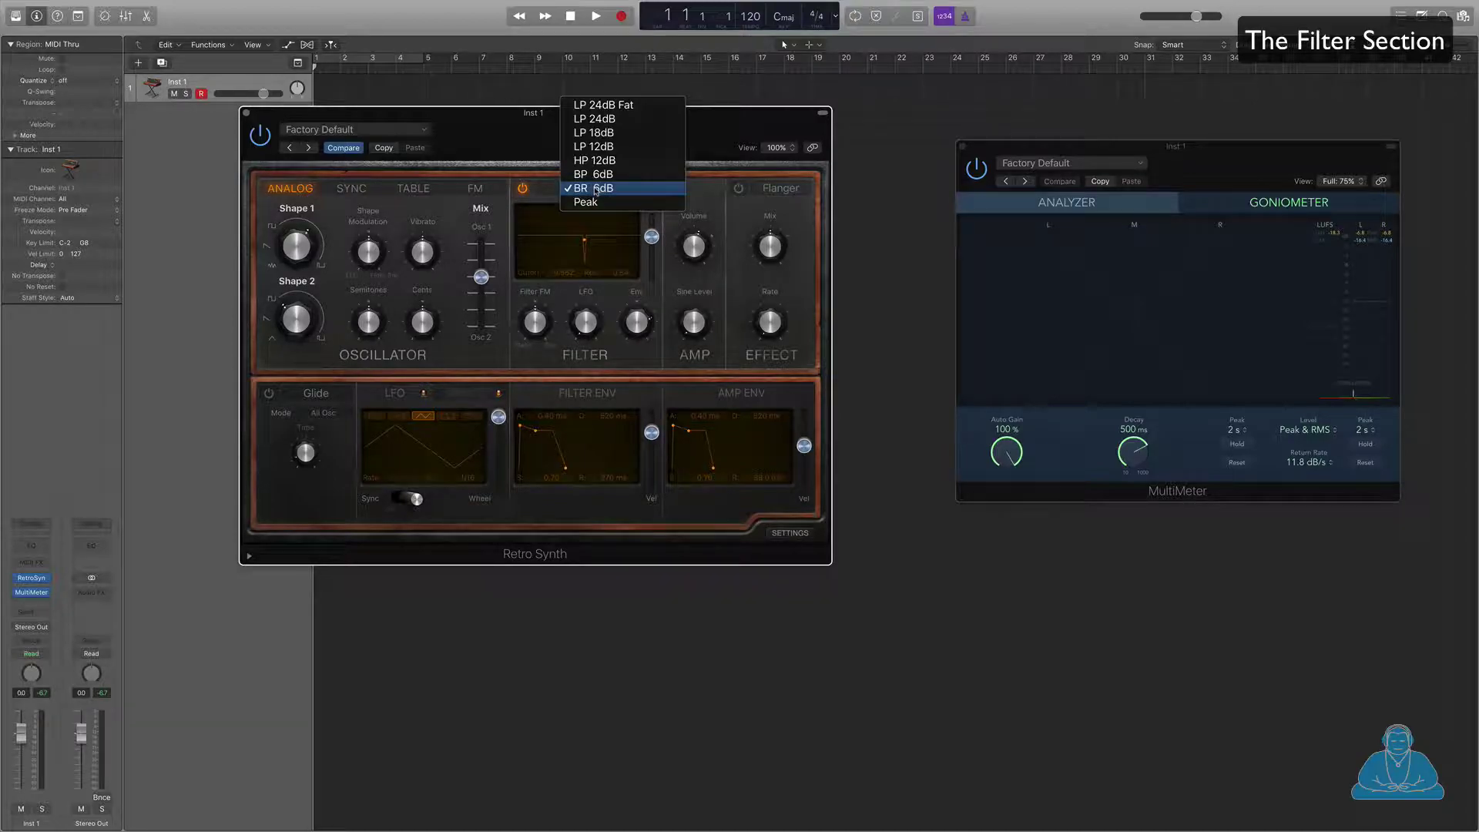
left_click(603, 105)
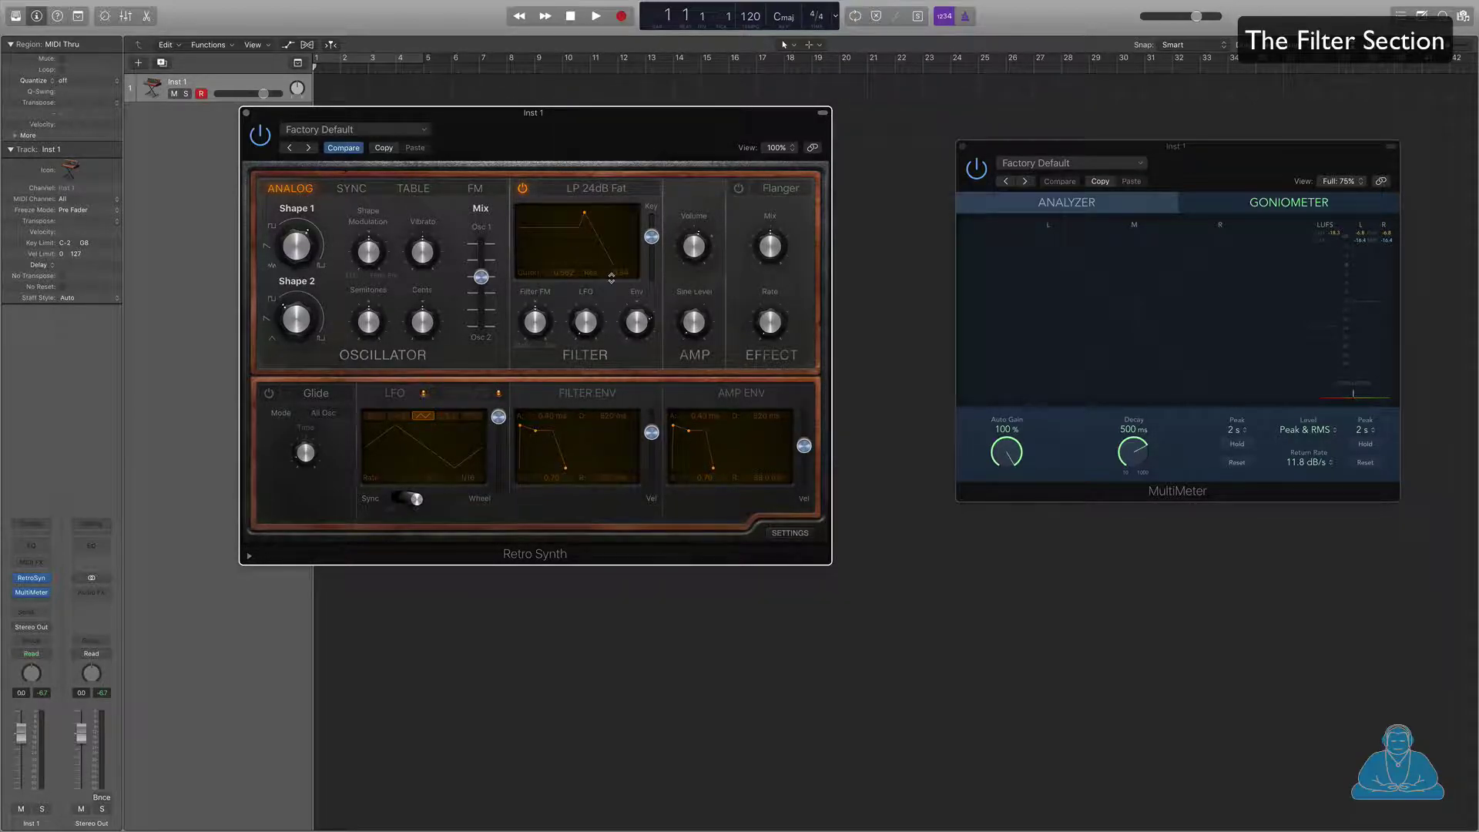
mouse_move(585, 218)
left_mouse_down()
mouse_move(583, 237)
mouse_move(532, 234)
mouse_move(612, 237)
left_mouse_up()
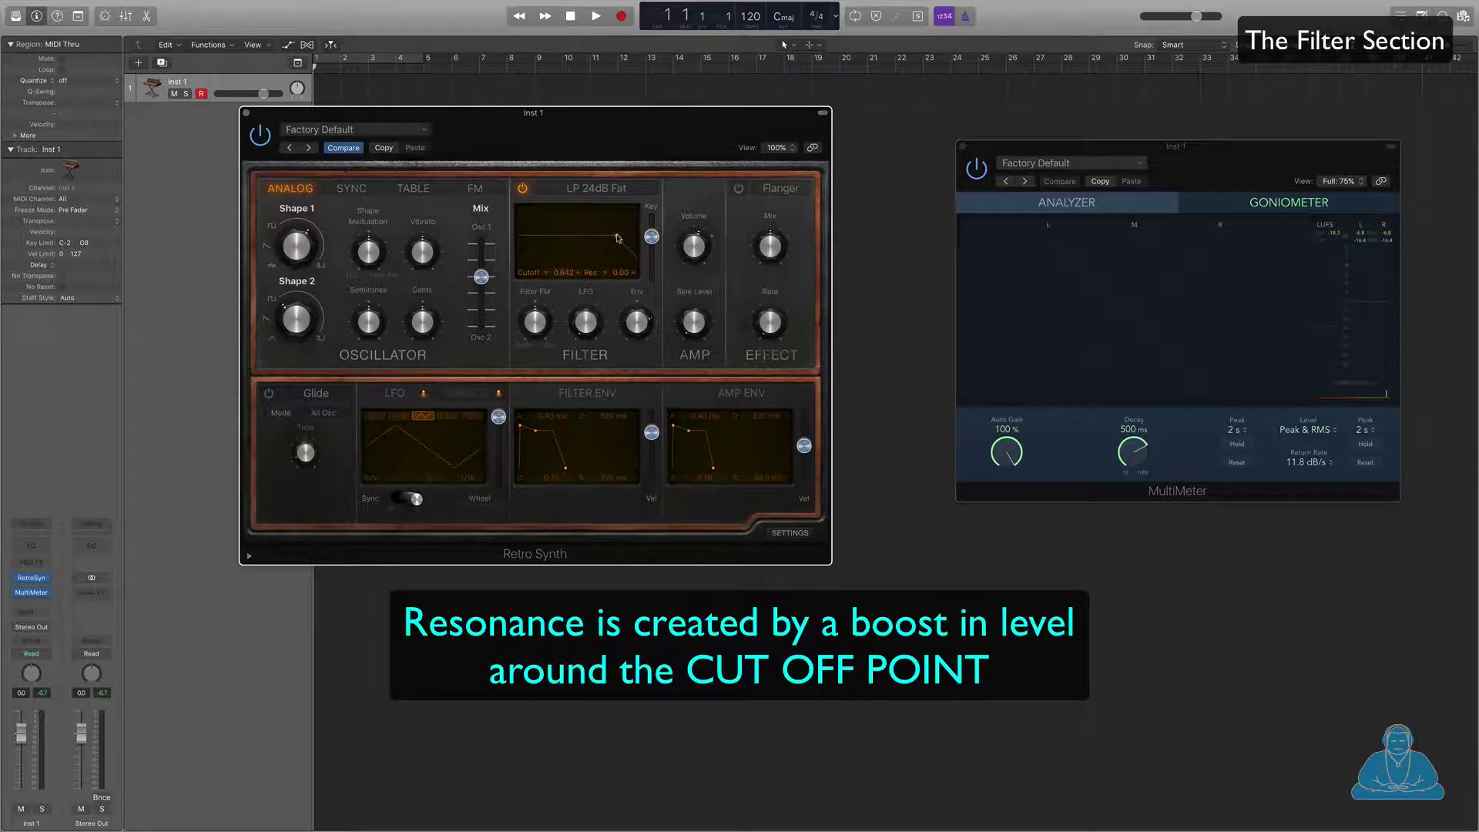
left_click_drag(616, 239, 542, 221)
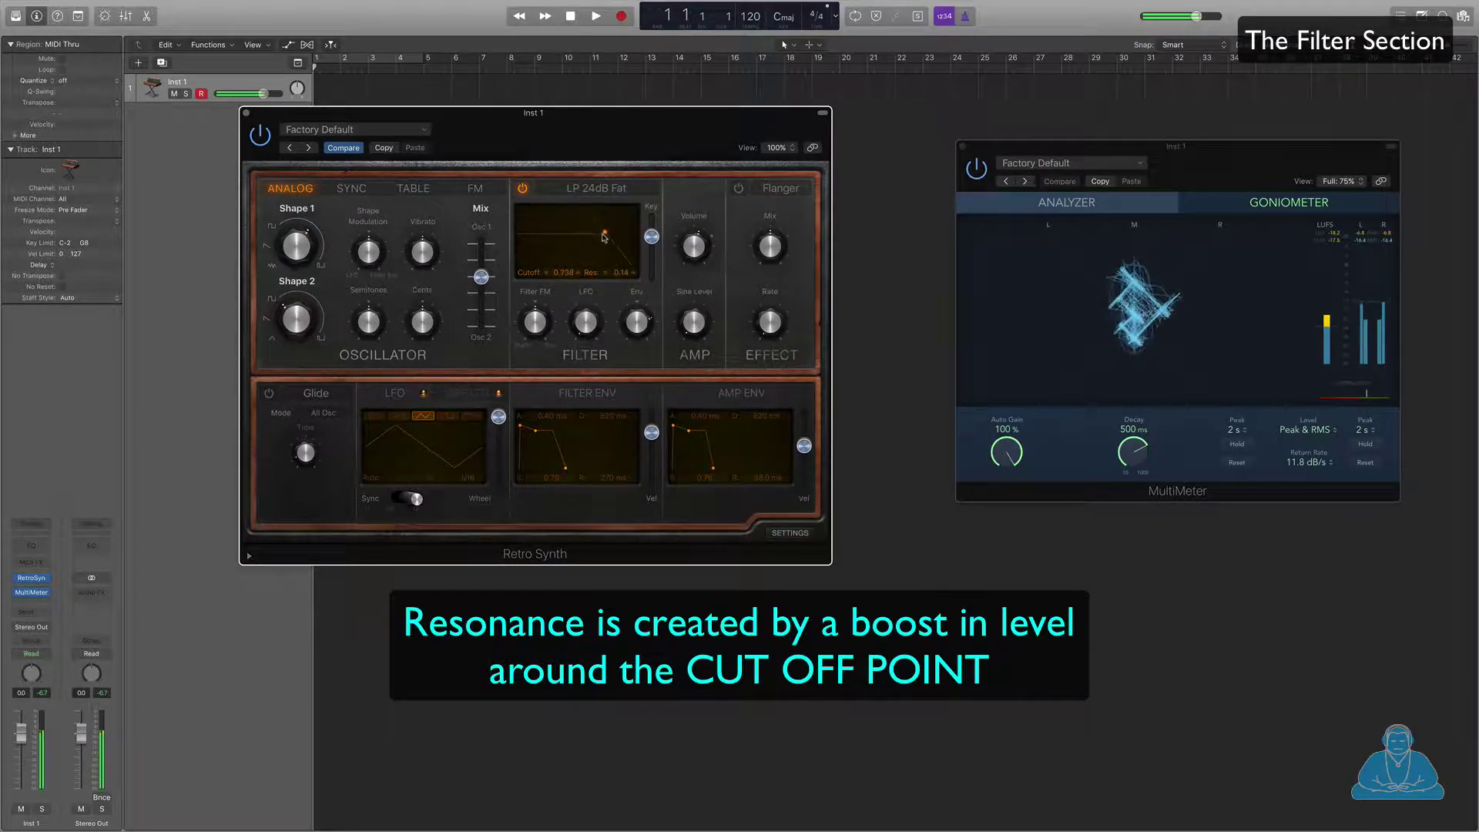
Step: Try the HP 12dB filter with a cutoff of about 0.6 and restore the LP 24dB Fat type
left_click(591, 190)
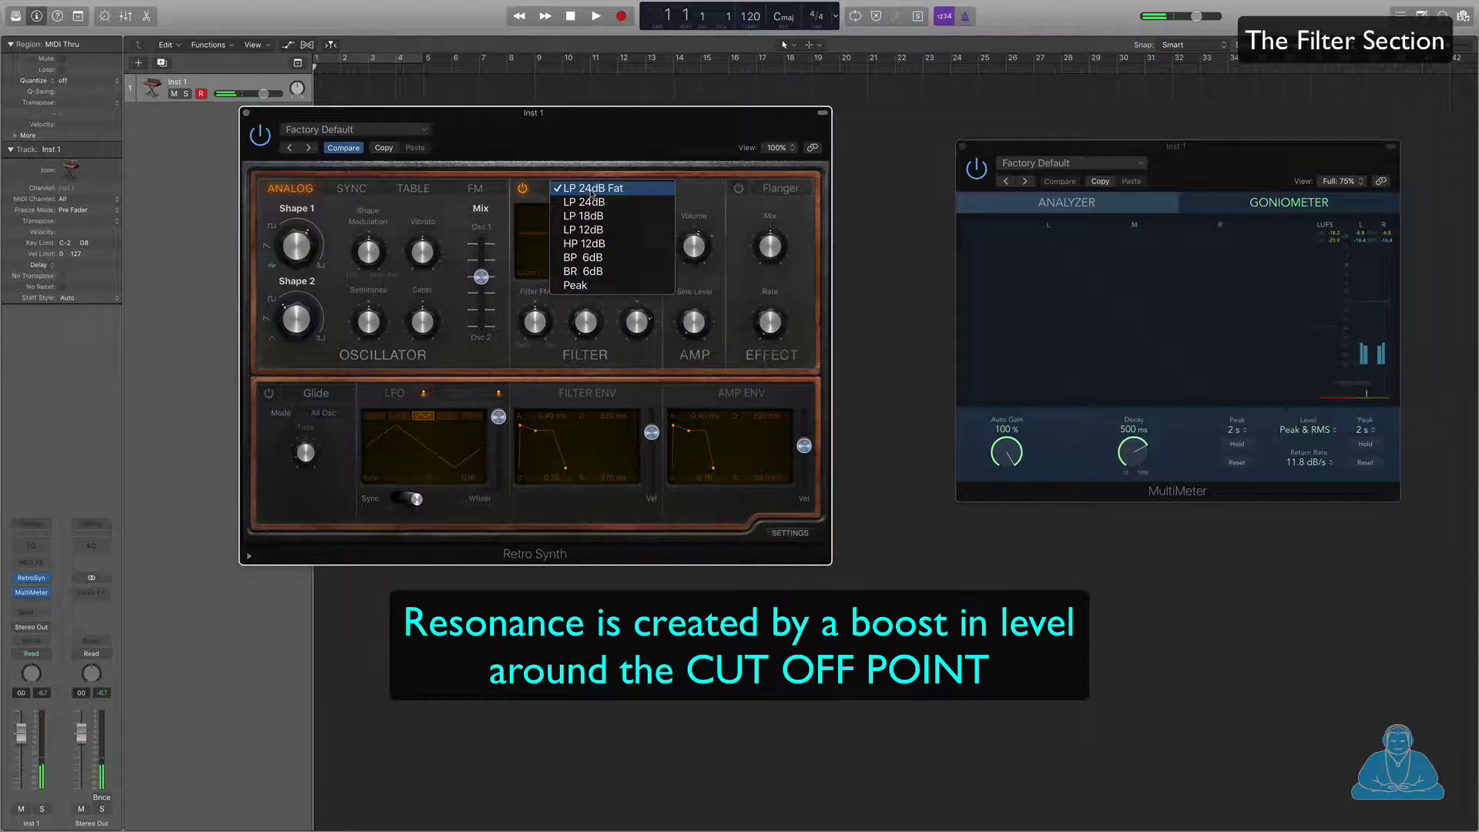
left_click(588, 243)
mouse_move(590, 238)
left_mouse_down()
mouse_move(591, 220)
mouse_move(549, 230)
mouse_move(624, 235)
mouse_move(548, 233)
mouse_move(580, 234)
left_mouse_up()
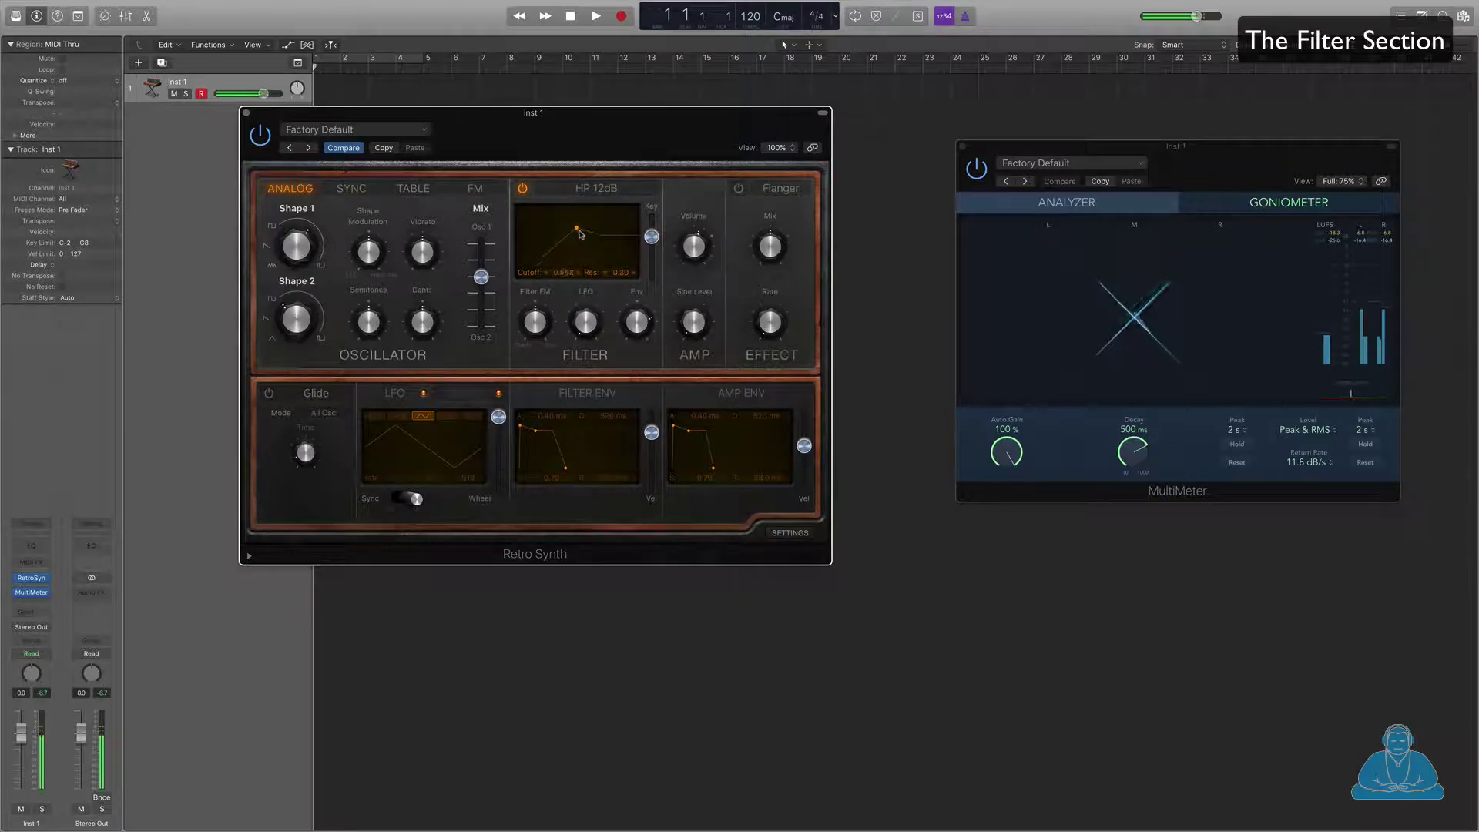
left_click(595, 188)
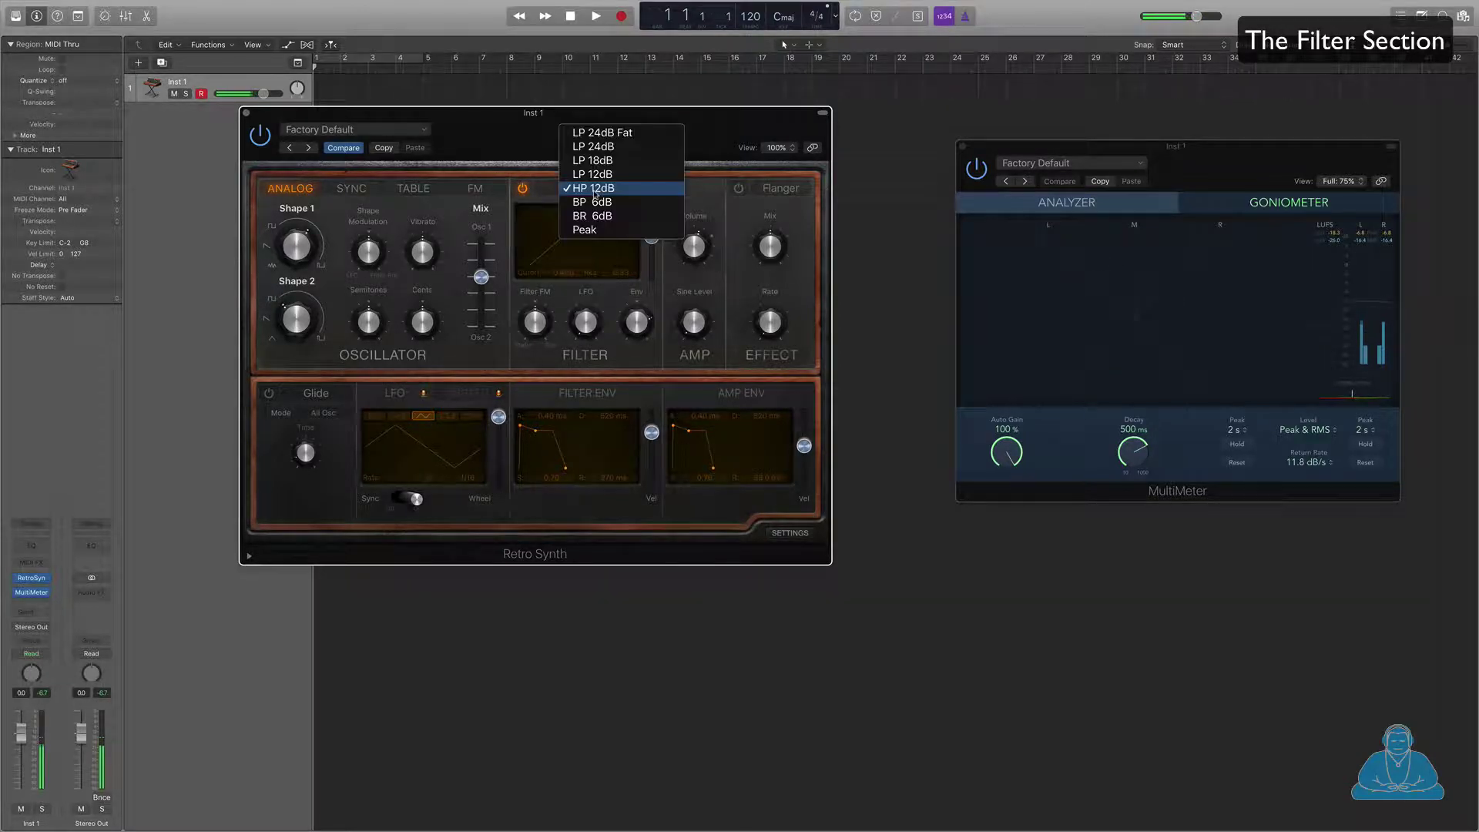
left_click(603, 133)
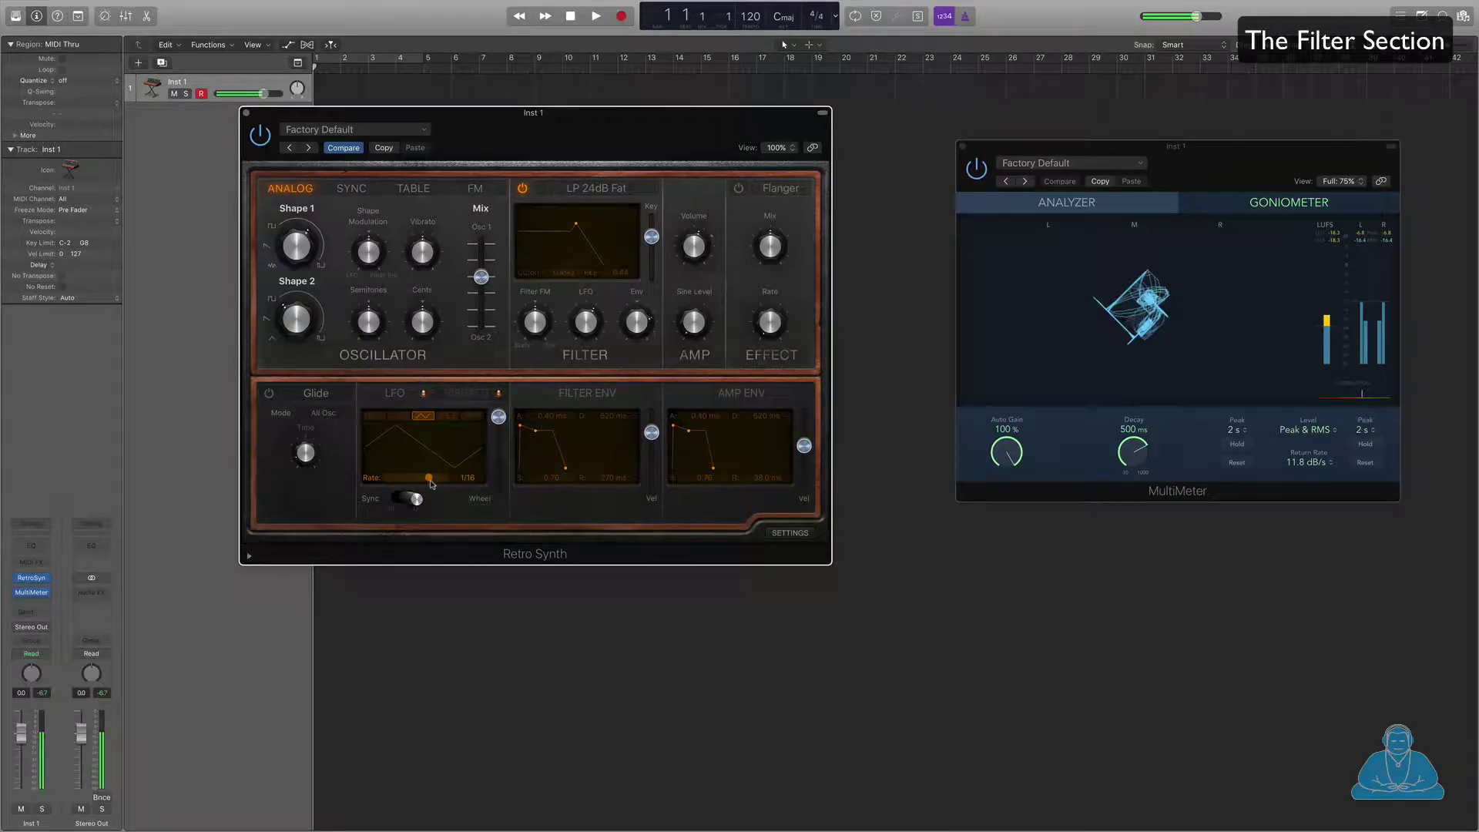
Step: Set the LFO rate to 1/4 and try the square and both sawtooth waveforms, ending on the random stepped one
left_click_drag(429, 478, 416, 479)
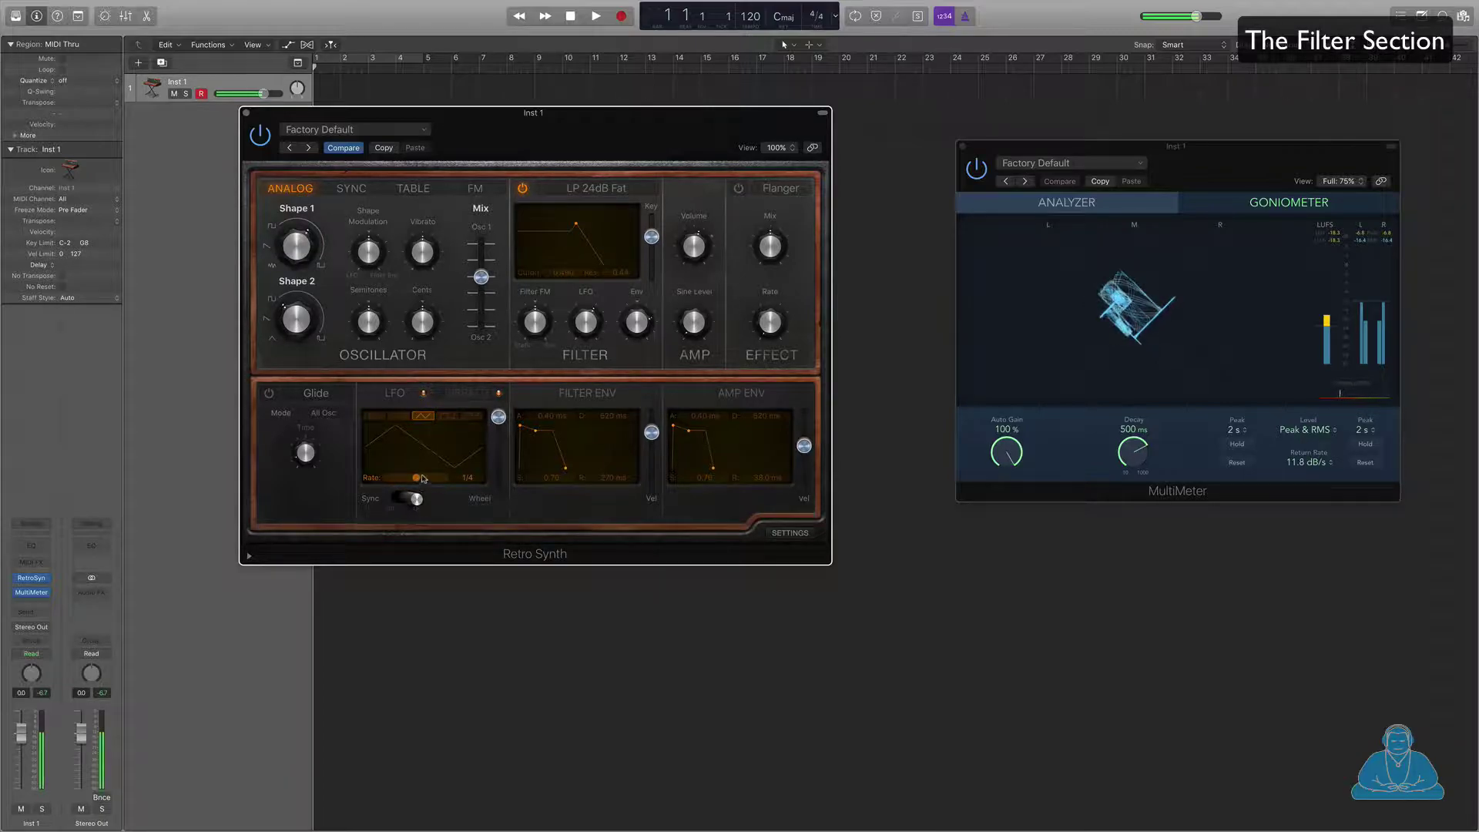
left_click(447, 417)
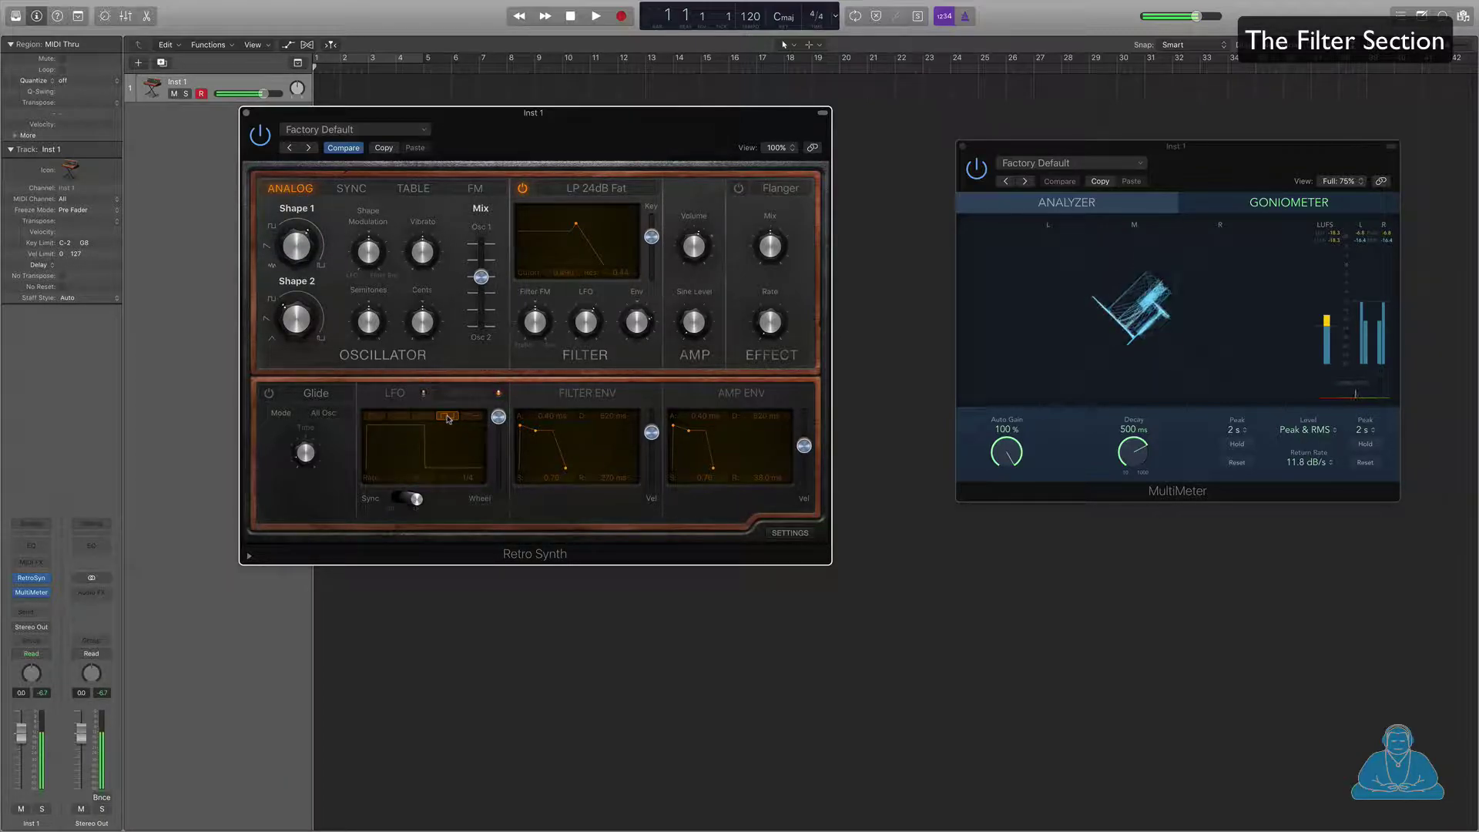
left_click(394, 418)
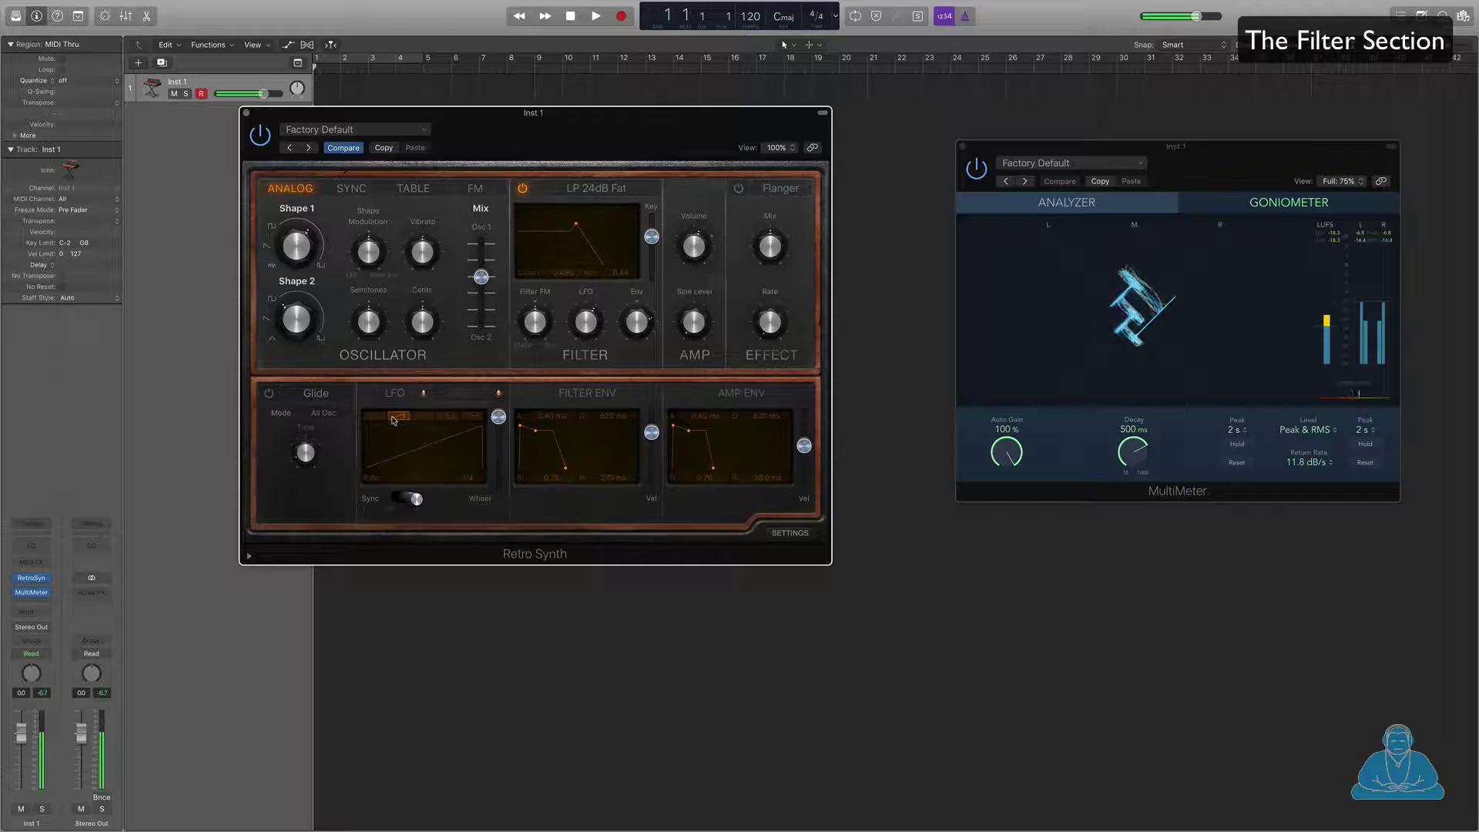
left_click(376, 418)
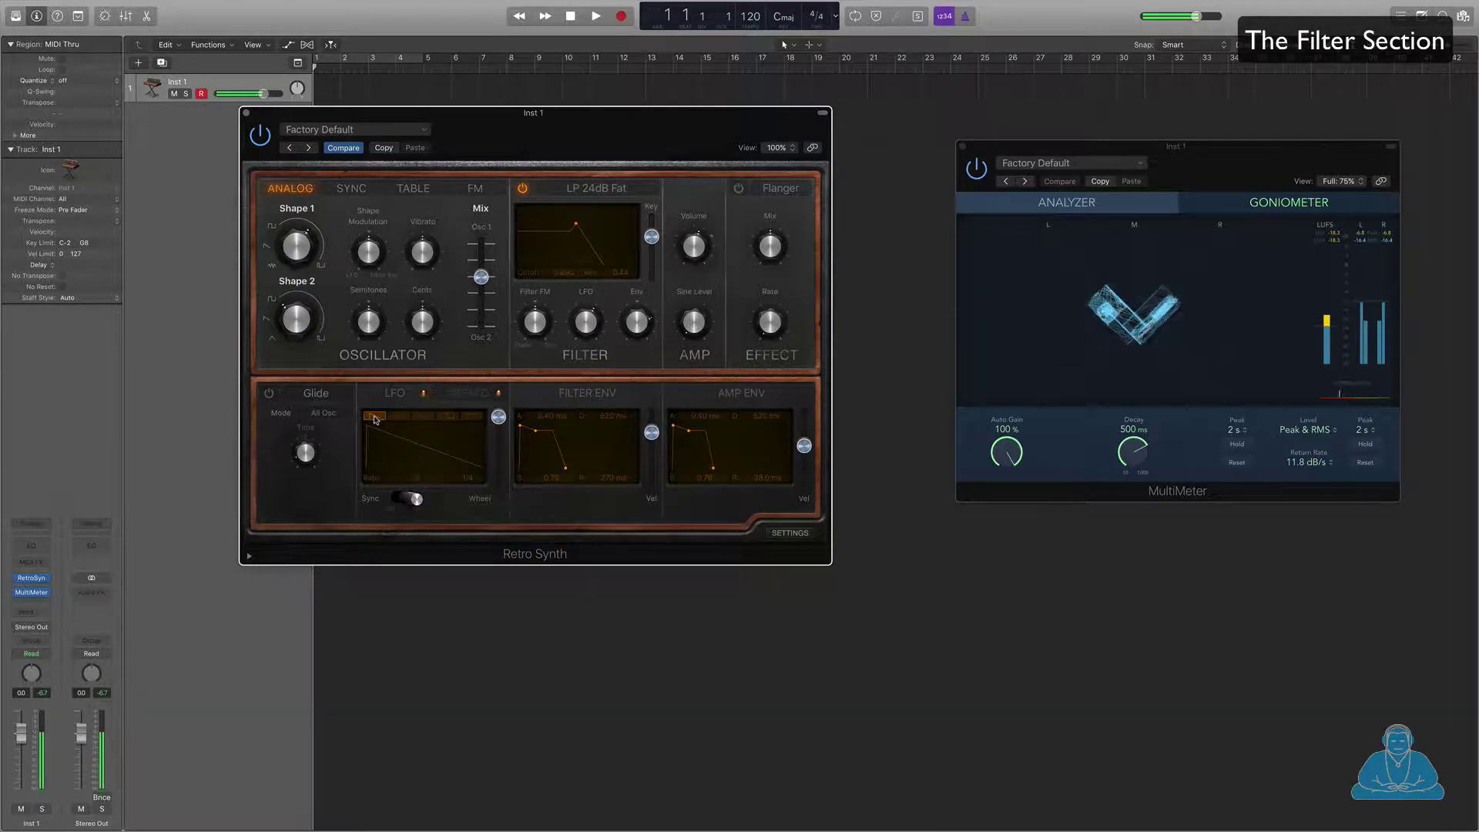
left_click(472, 416)
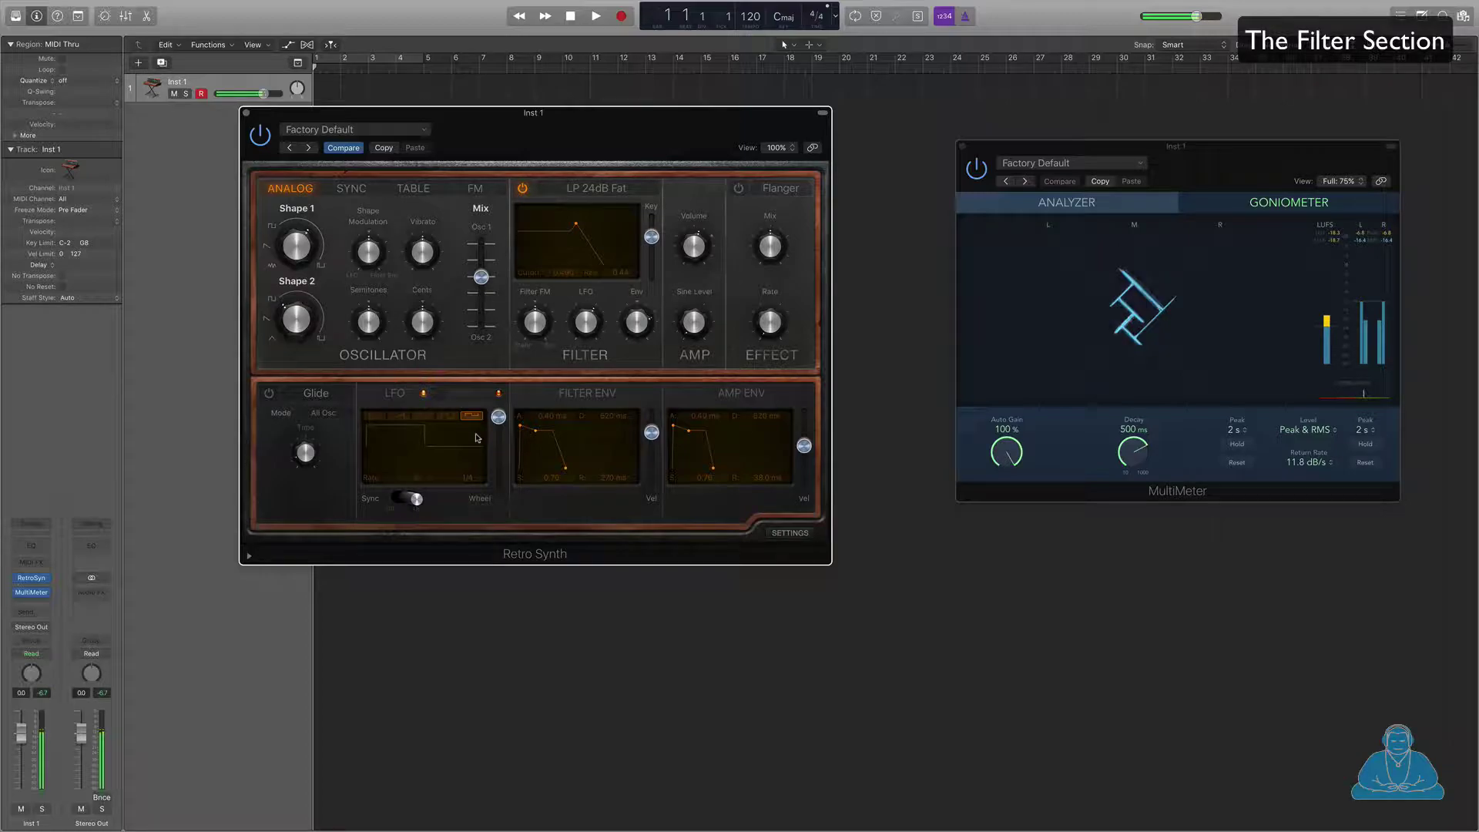
Step: Shift the oscillator mix slightly toward Osc 2 and set the Filter FM amount to 0.03
mouse_move(481, 278)
left_mouse_down()
mouse_move(481, 293)
mouse_move(481, 243)
mouse_move(472, 352)
mouse_move(480, 278)
left_mouse_up()
mouse_move(534, 322)
left_mouse_down()
mouse_move(537, 381)
mouse_move(535, 330)
left_mouse_up()
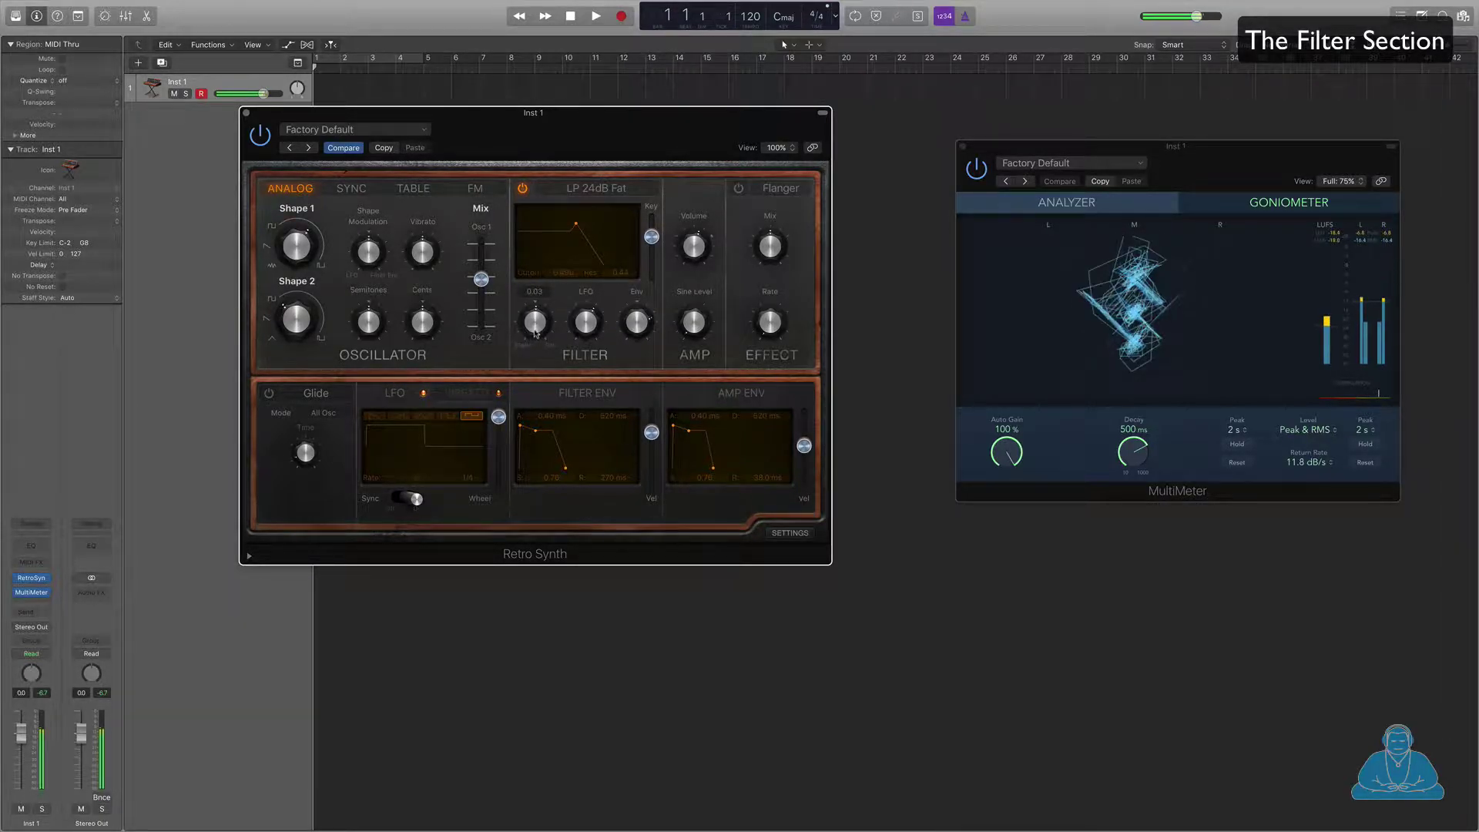
mouse_move(567, 336)
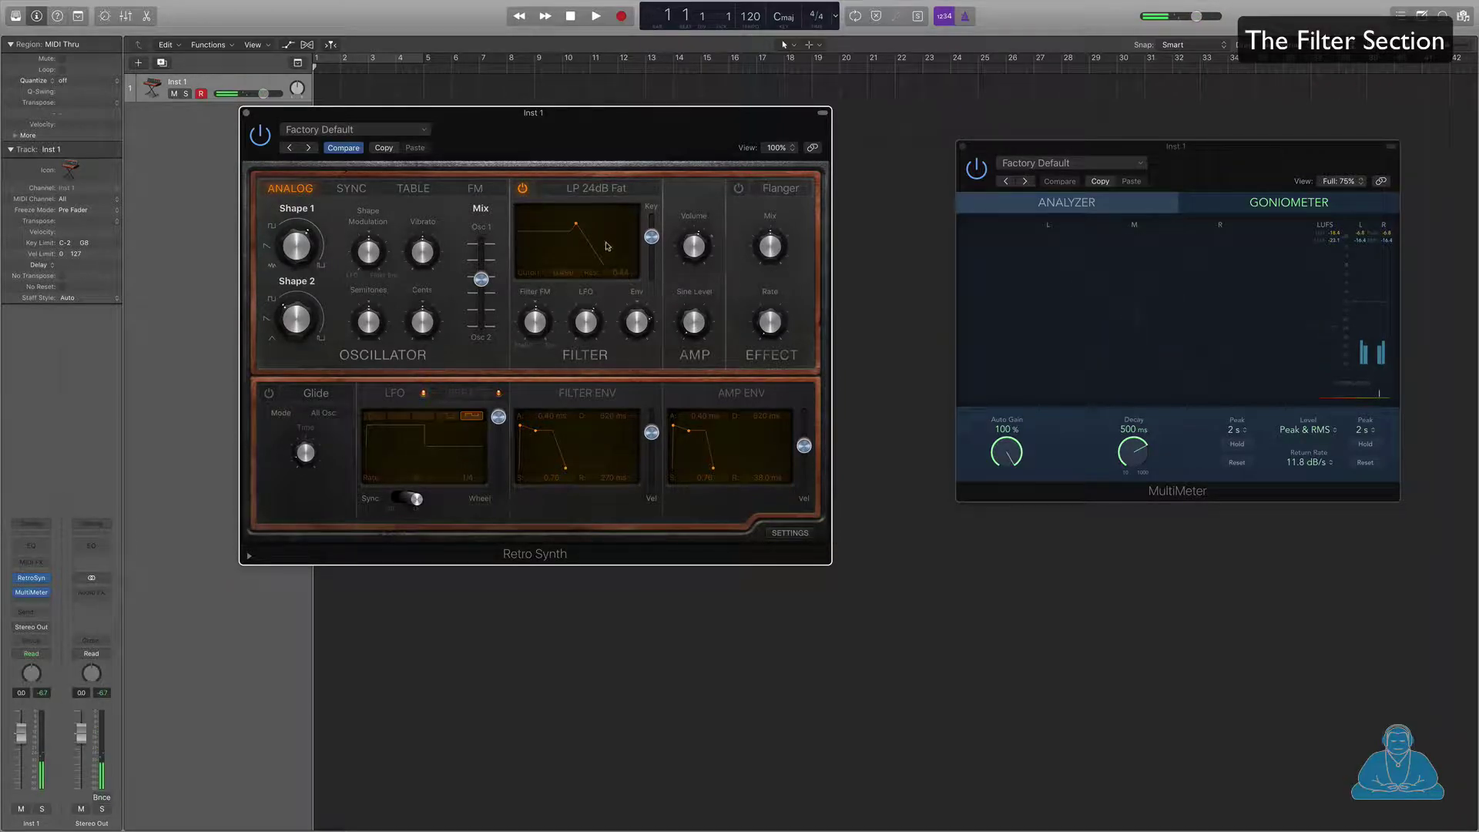
Step: Change the LFO to a square waveform and adjust the low-pass filter to a cutoff of about 0.6 and resonance of about 0.45
left_click_drag(578, 227, 566, 222)
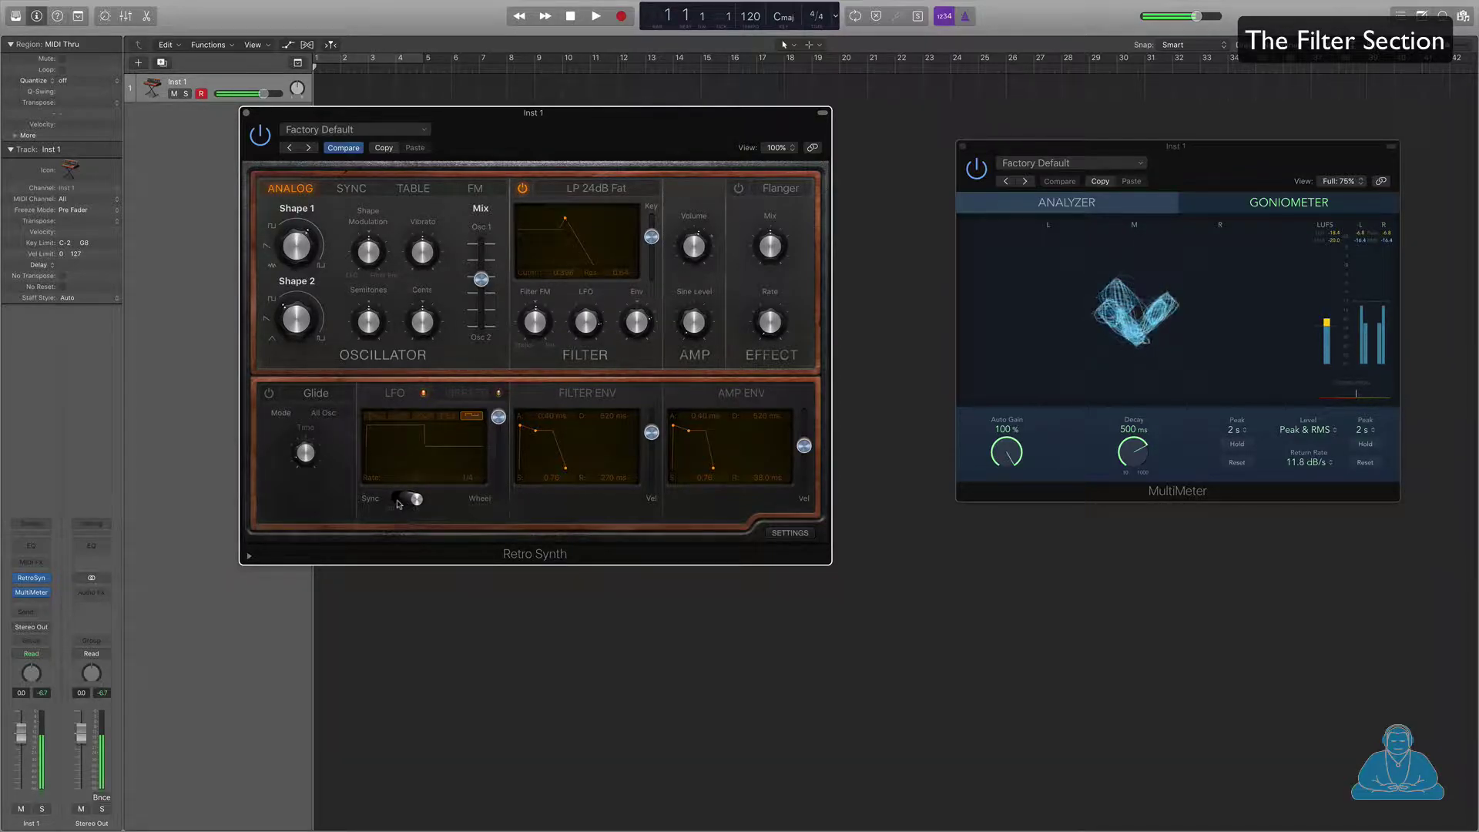
left_click(449, 417)
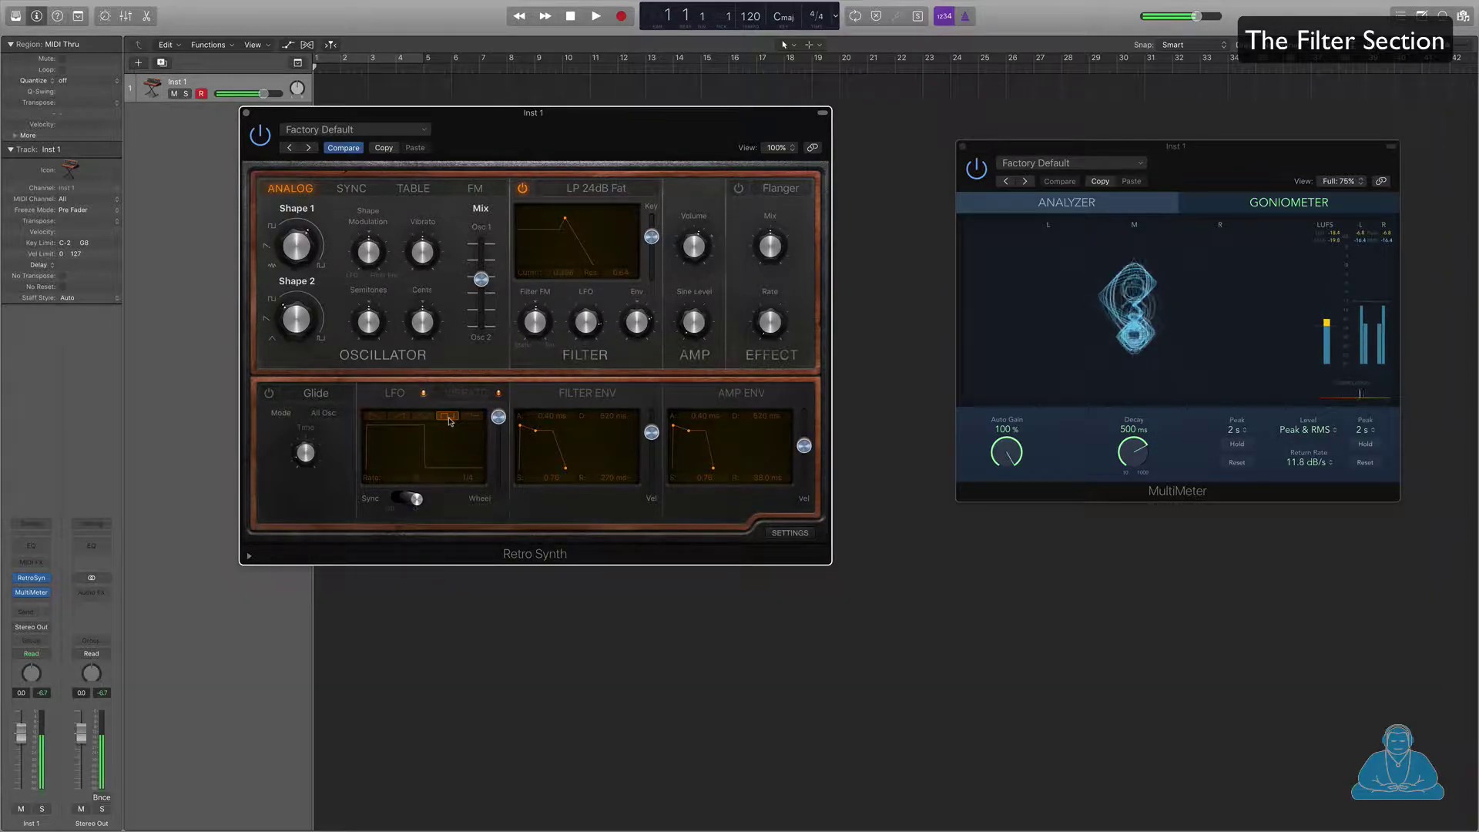
left_click_drag(565, 220, 581, 225)
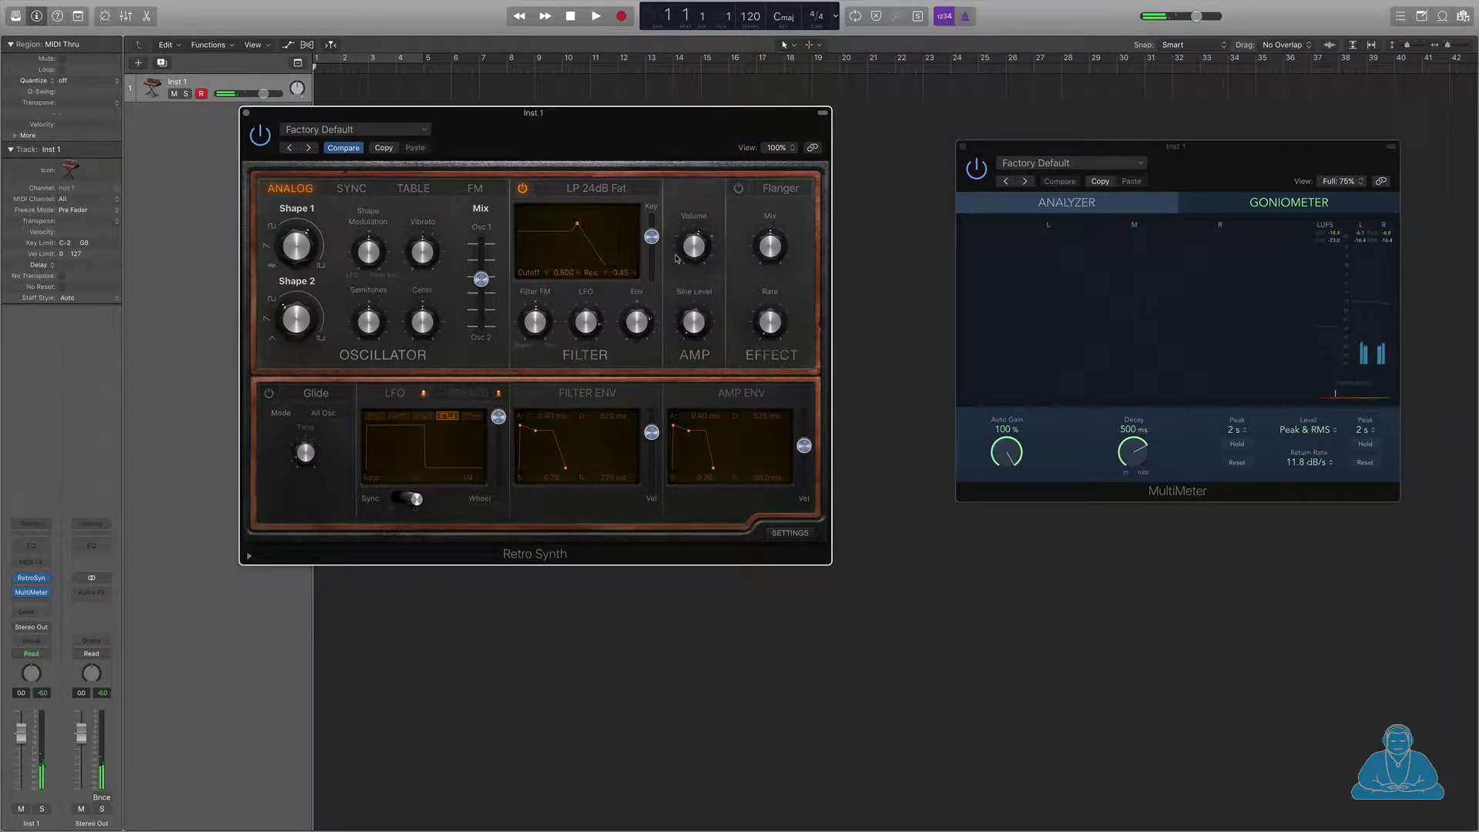
Step: Try very long and minimal attack times on the amp envelope, settling on a moderately slow attack
mouse_move(693, 346)
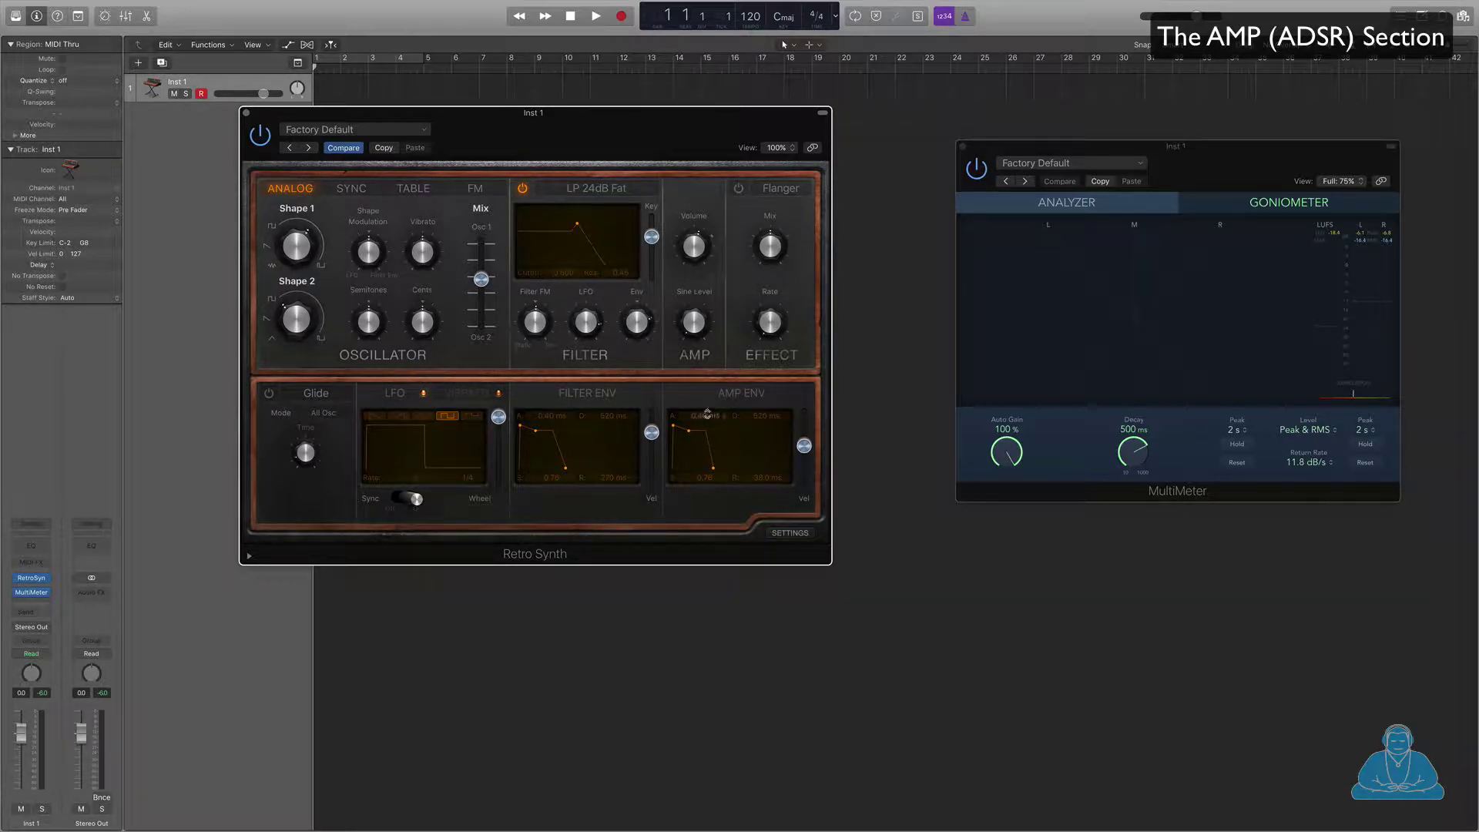
left_click_drag(673, 426, 710, 431)
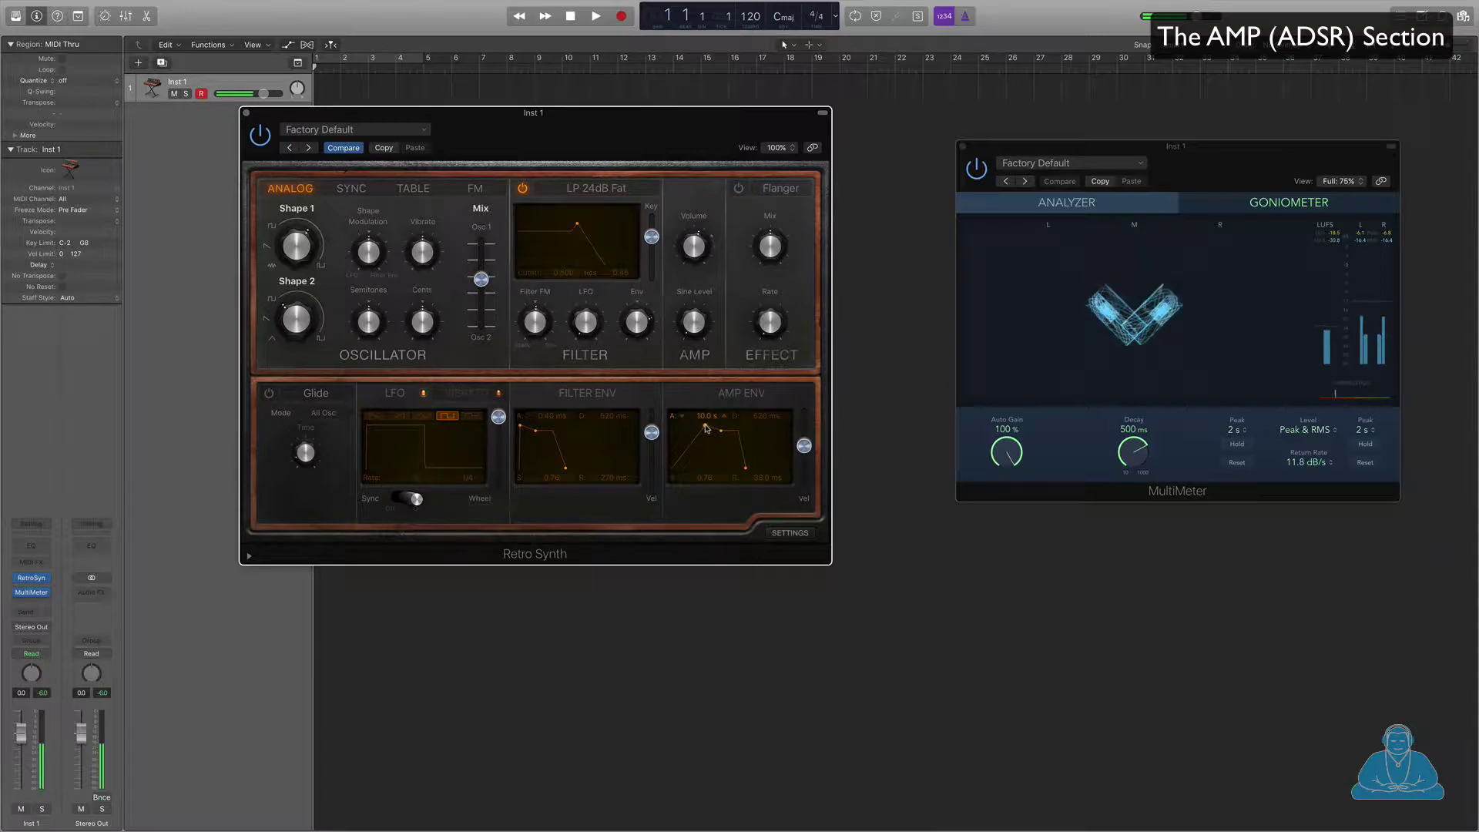
left_click_drag(705, 428, 671, 431)
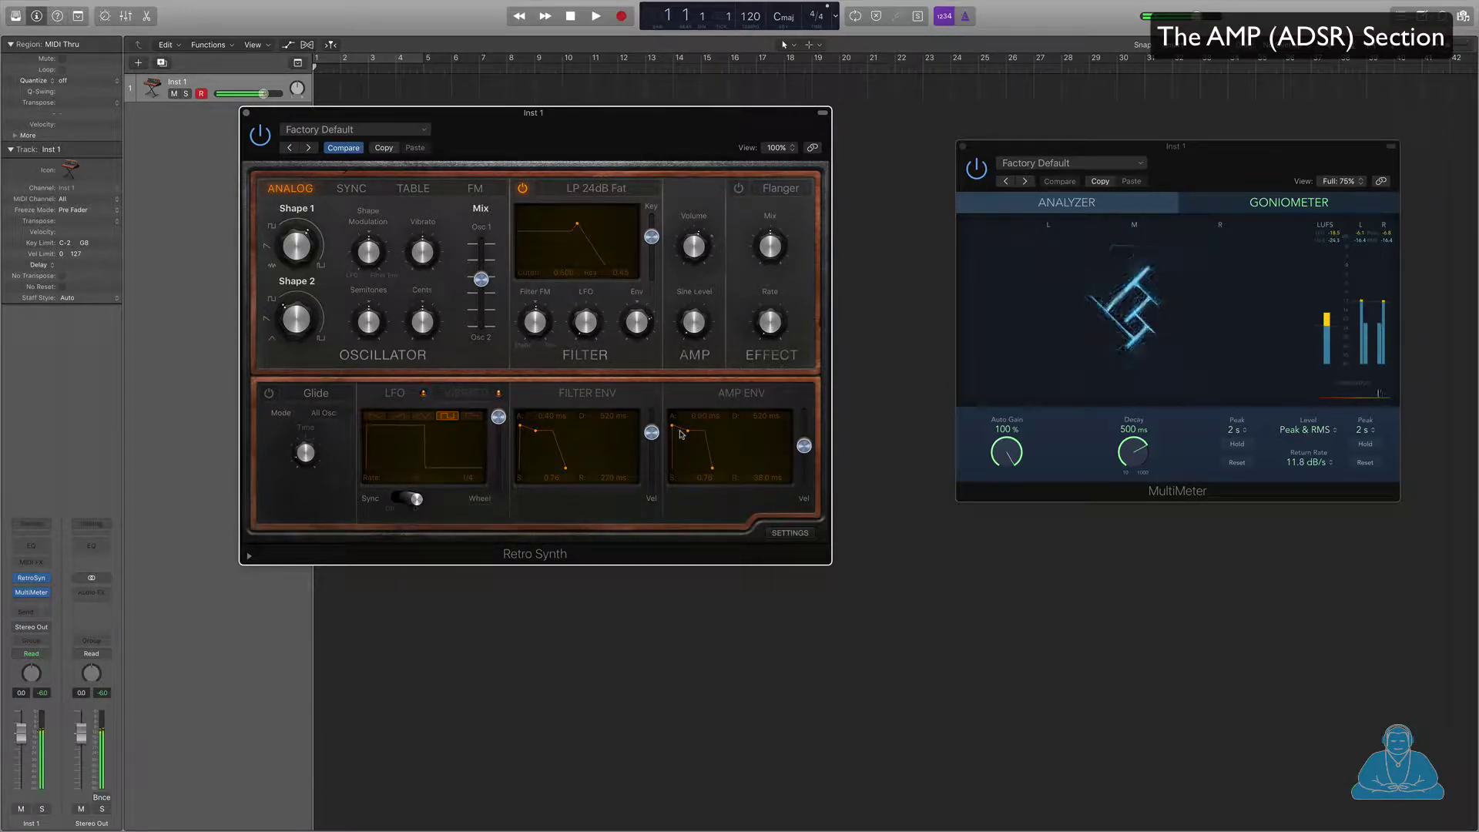
left_click_drag(675, 429, 694, 429)
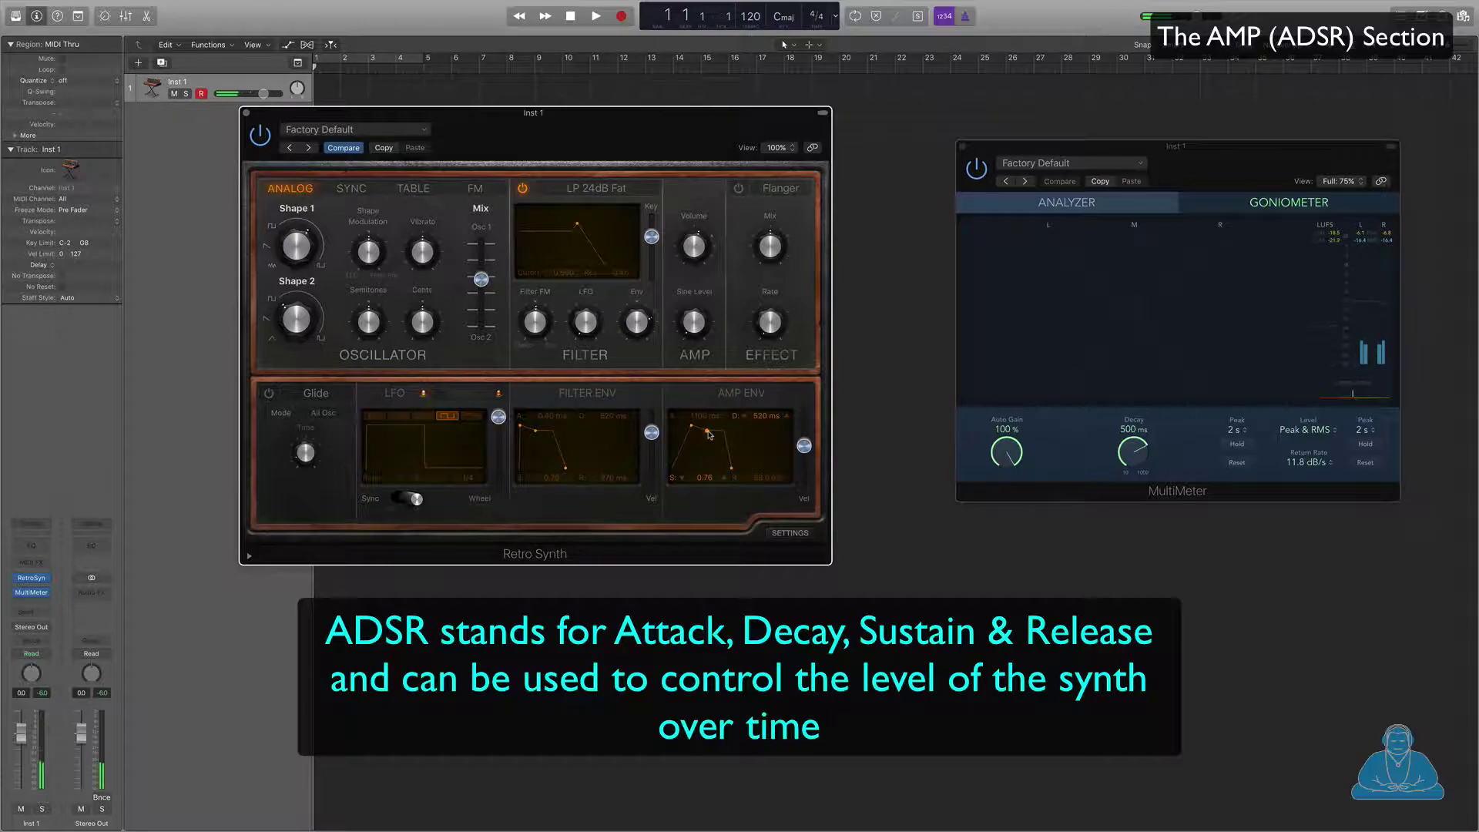
Step: Lengthen the amp envelope's decay, lower its sustain level and set its release to about 1700 ms
left_click_drag(710, 438, 715, 451)
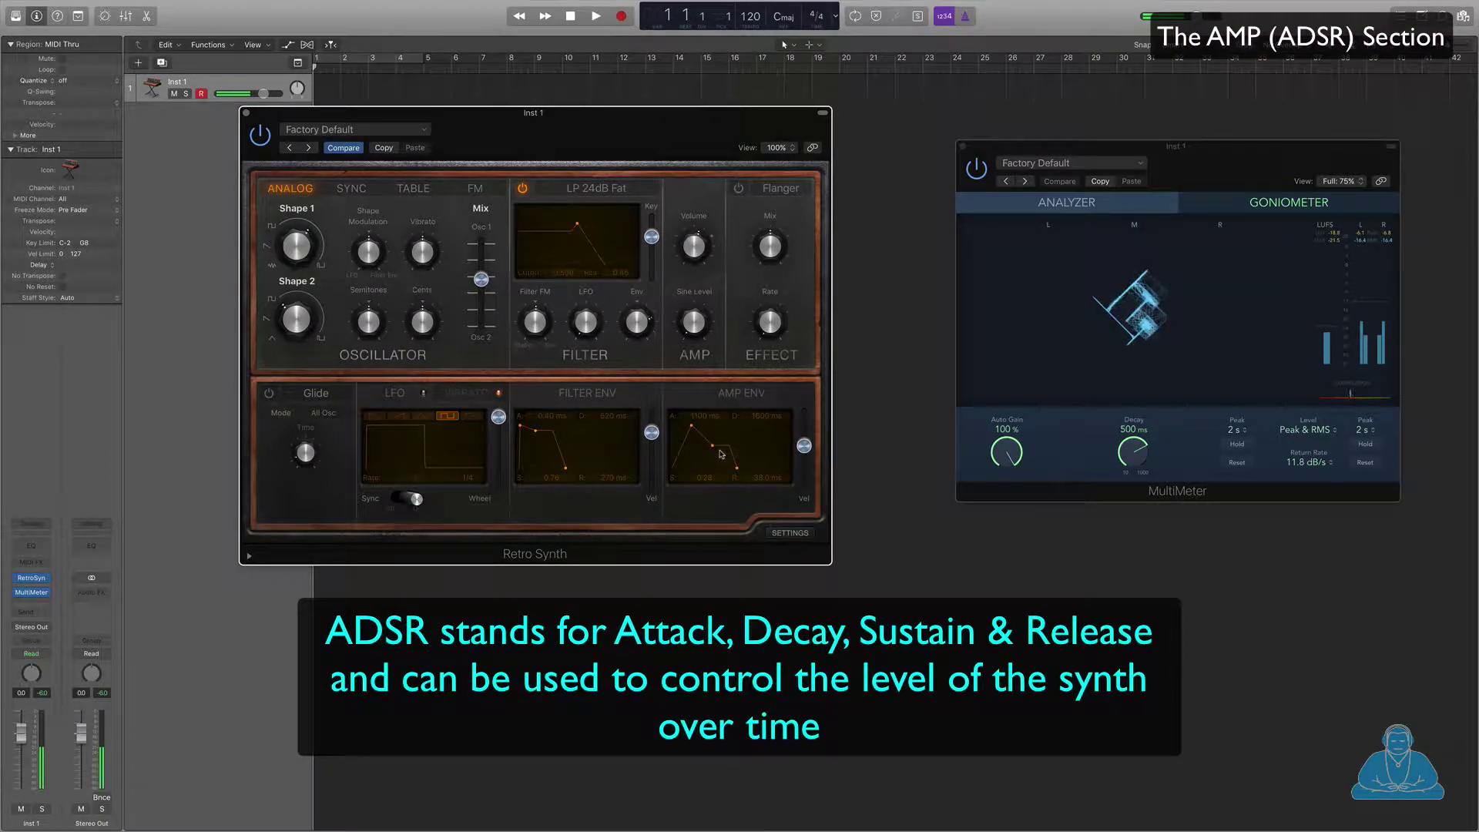
left_click_drag(732, 464, 772, 475)
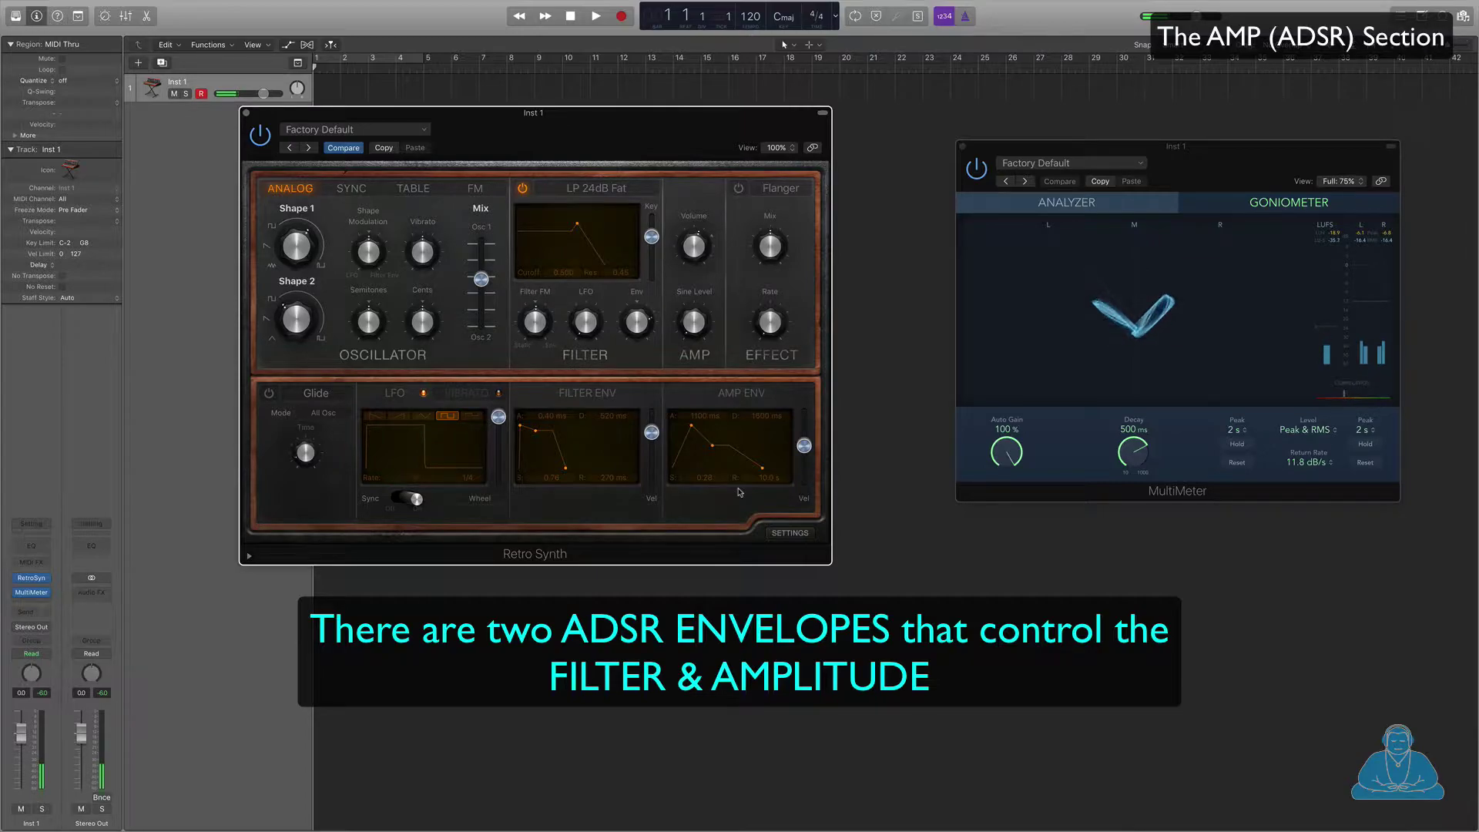
left_click_drag(761, 467, 749, 471)
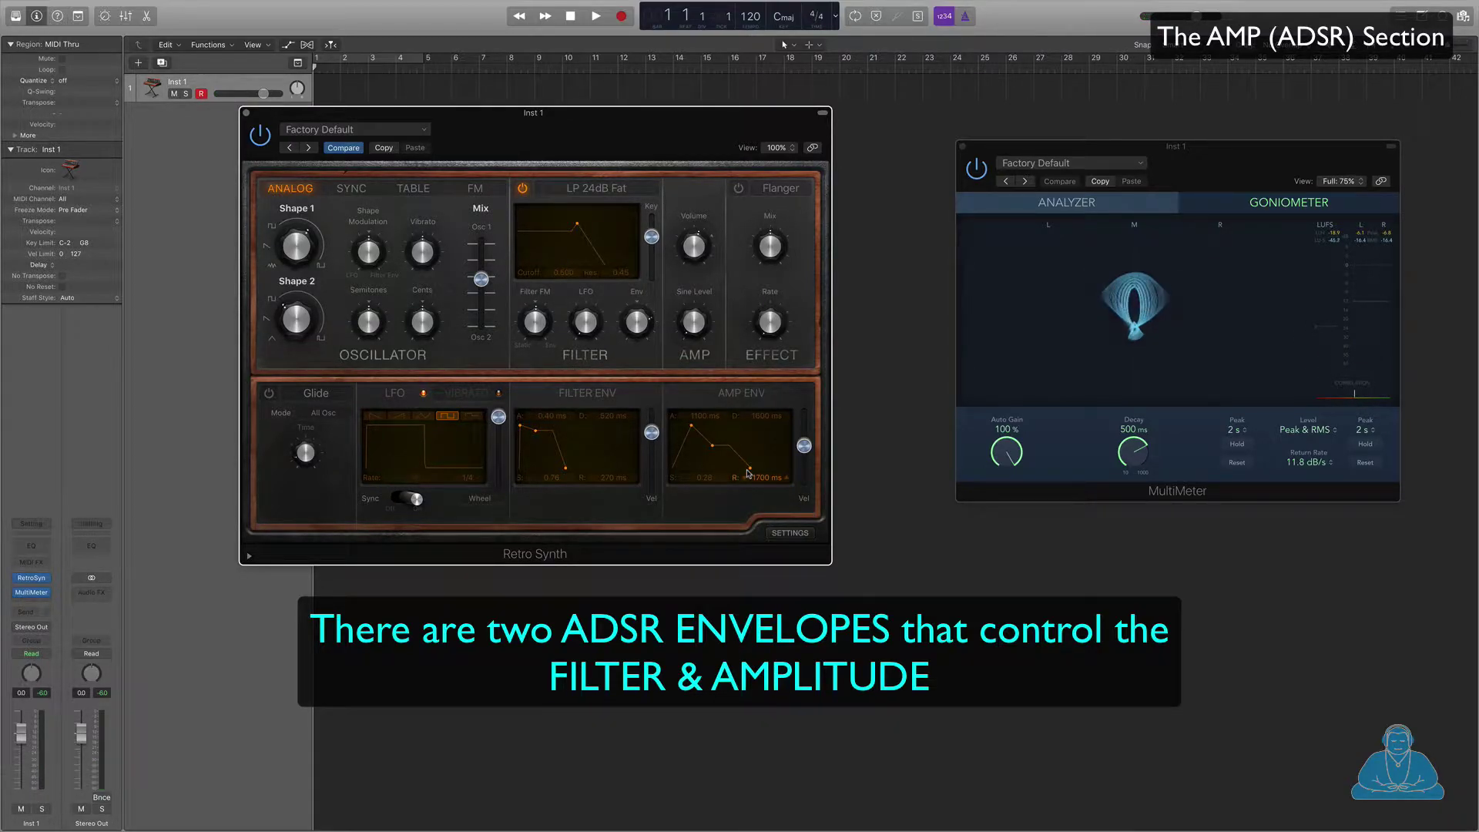
Step: Set the filter envelope's attack to about 4300 ms and lower its sustain level
left_click_drag(521, 426, 551, 434)
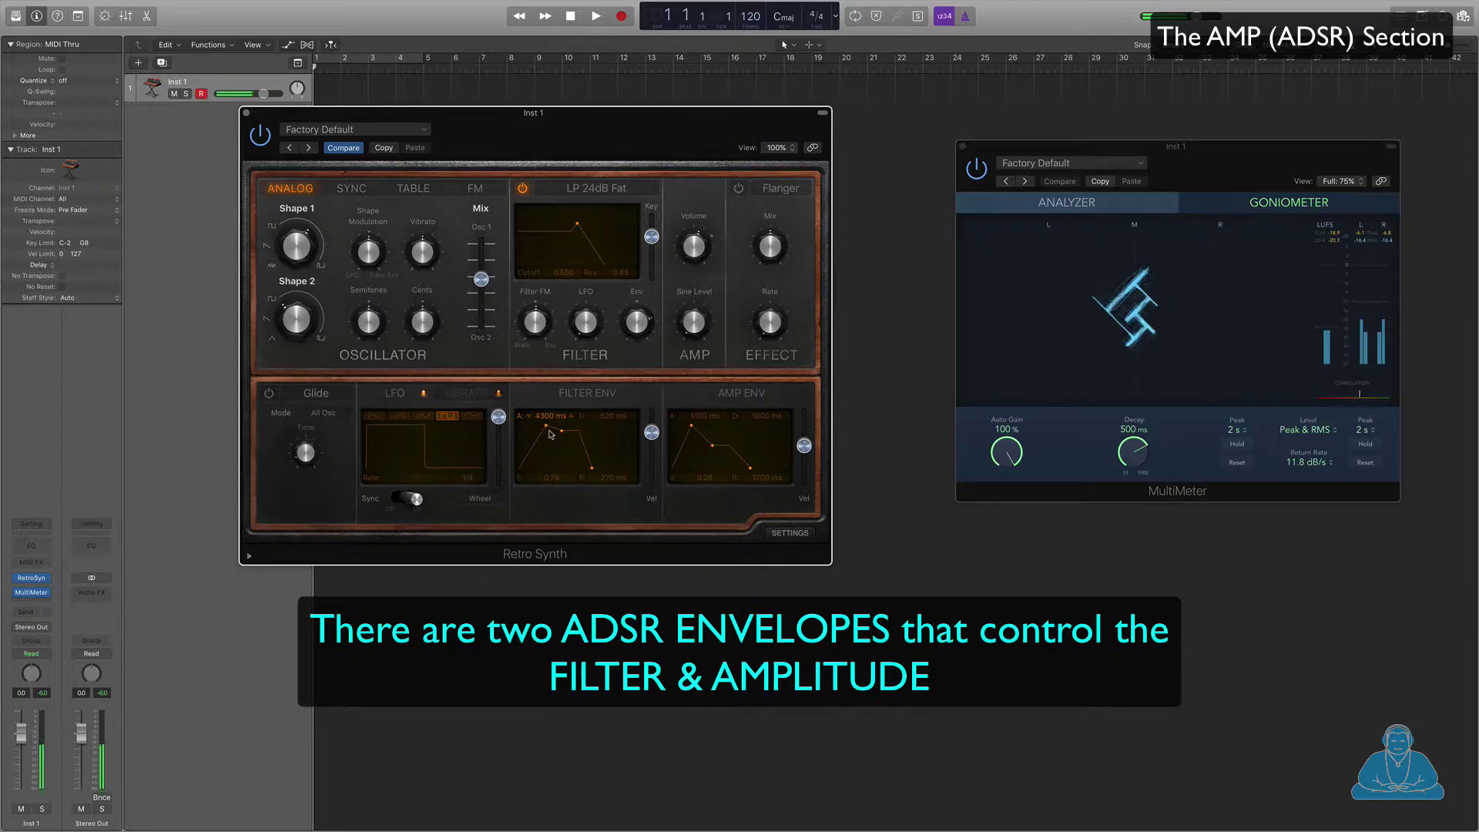
left_click_drag(562, 436, 565, 462)
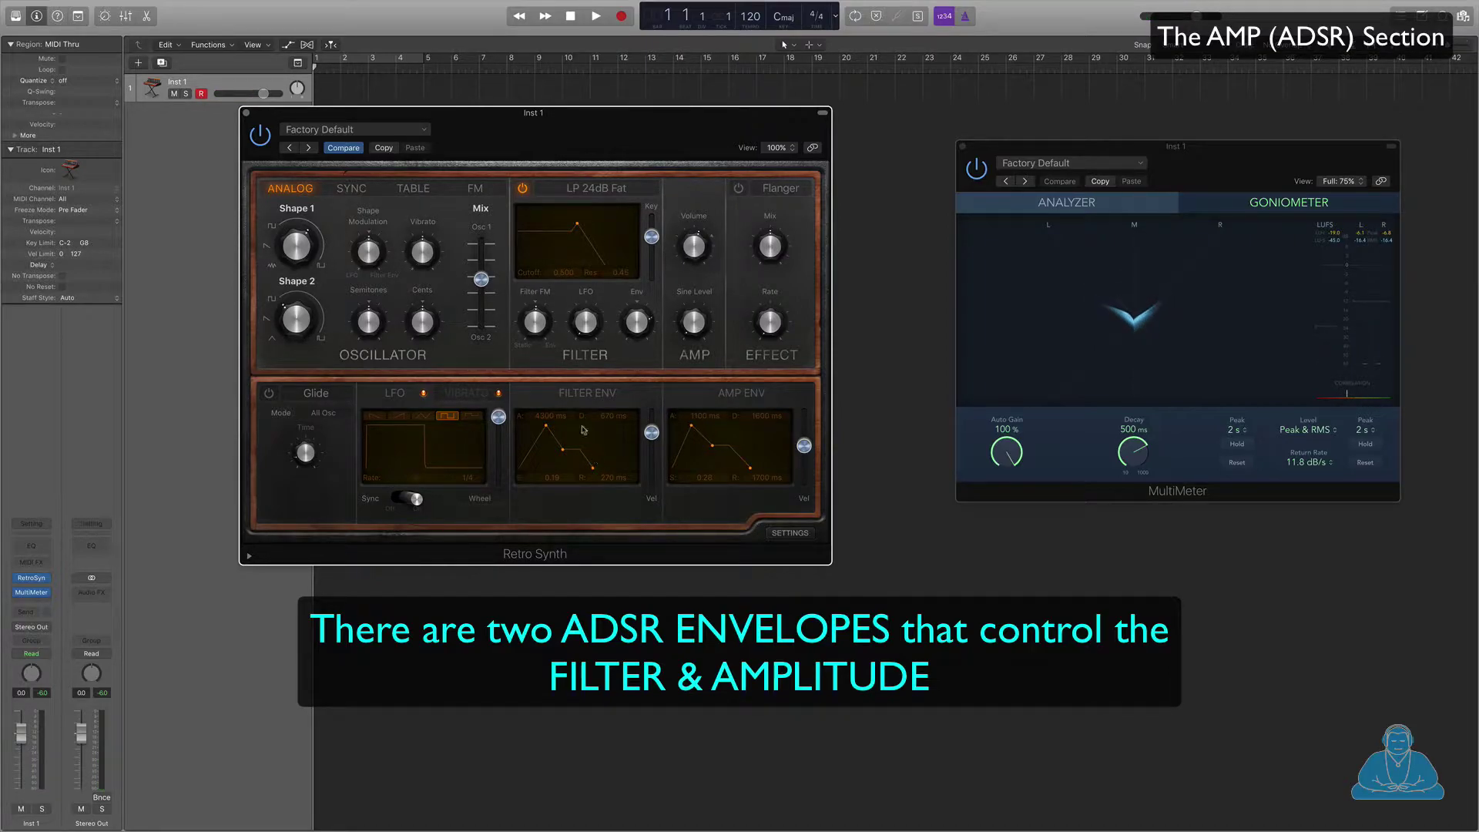
Step: Move the Retro Synth window aside and insert the Arpeggiator MIDI effect on the Inst 1 channel strip
left_click_drag(509, 111, 618, 85)
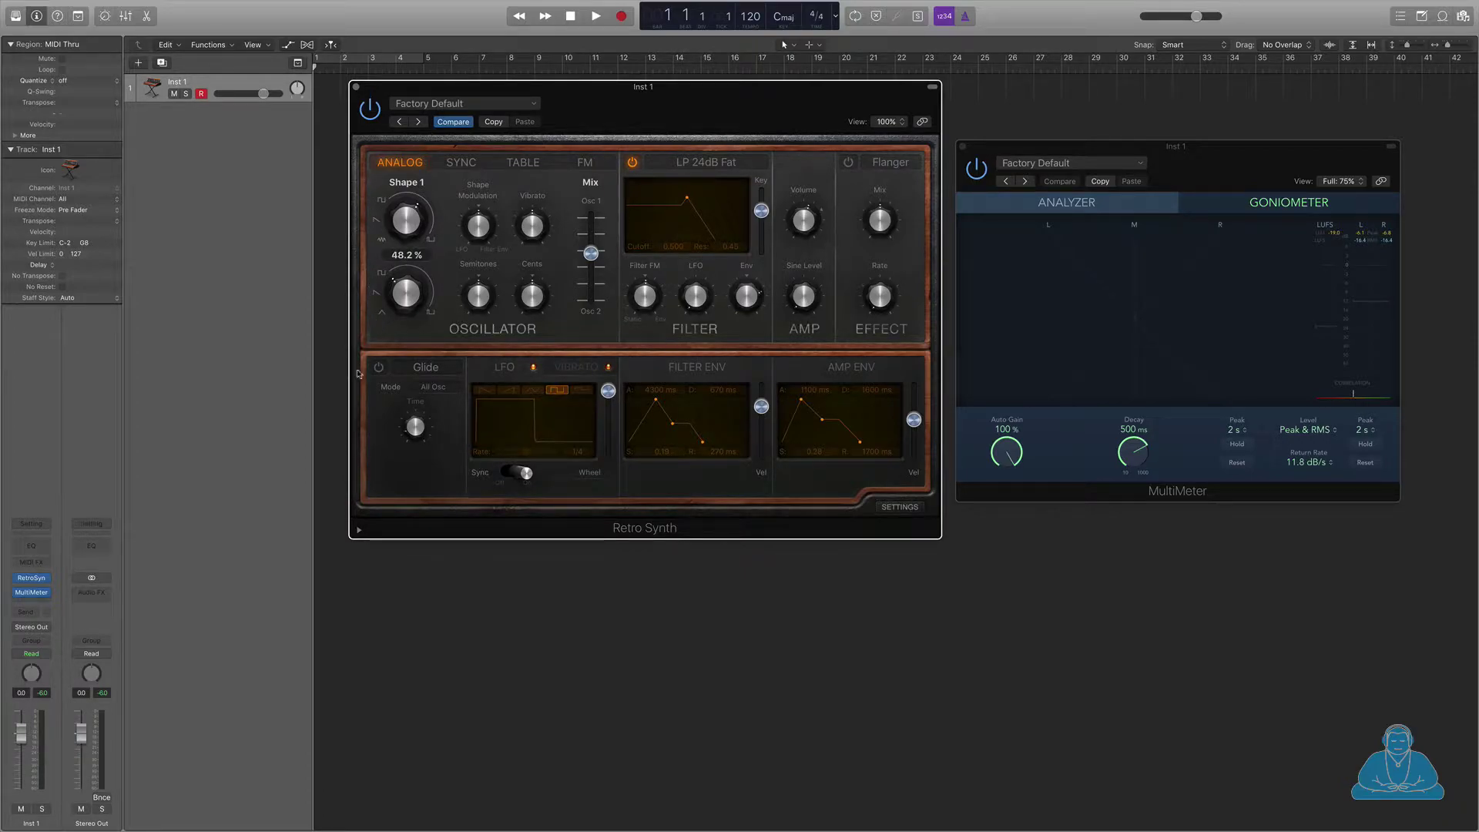
left_click(45, 565)
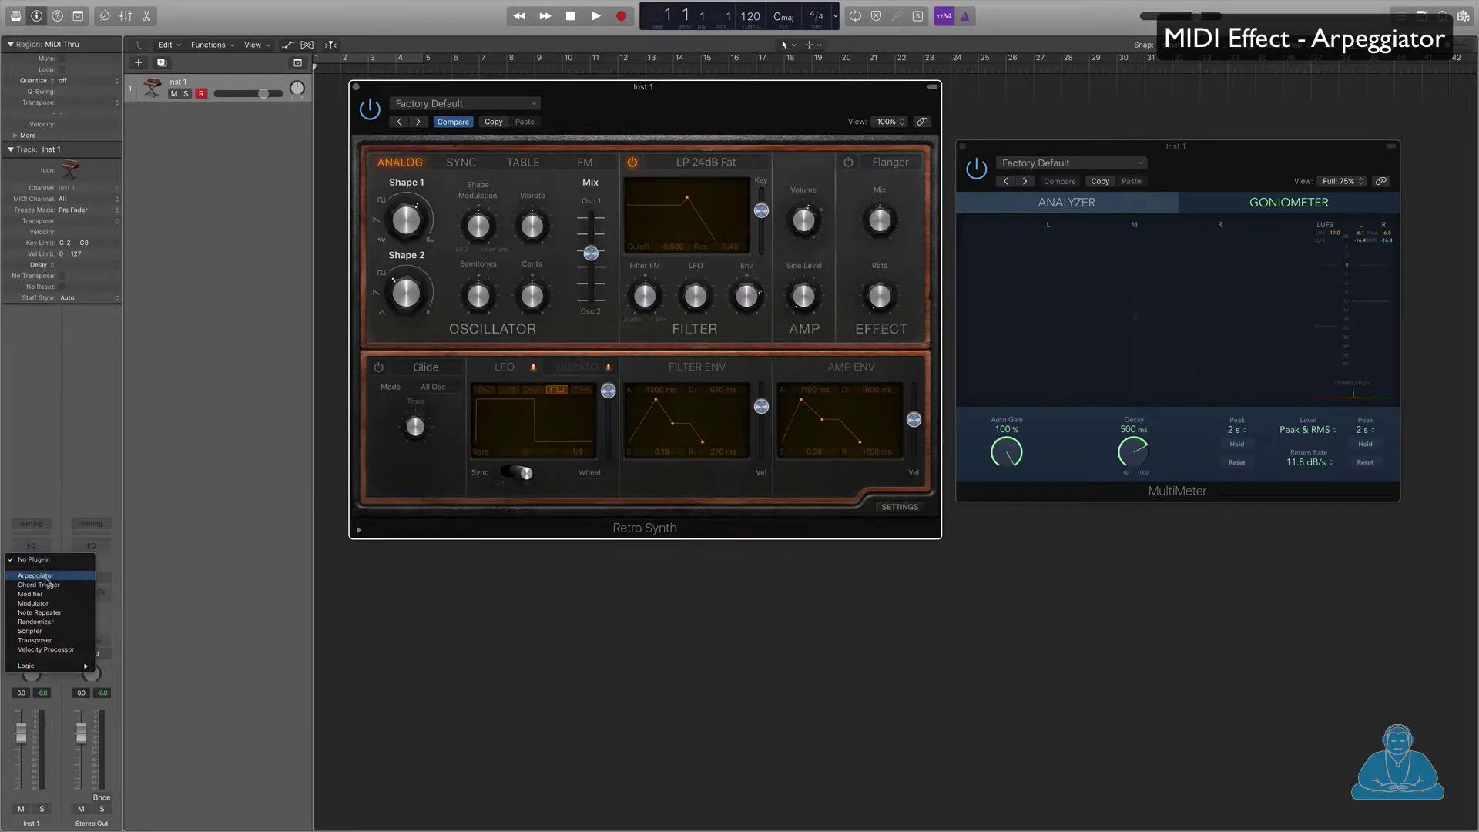
left_click(44, 576)
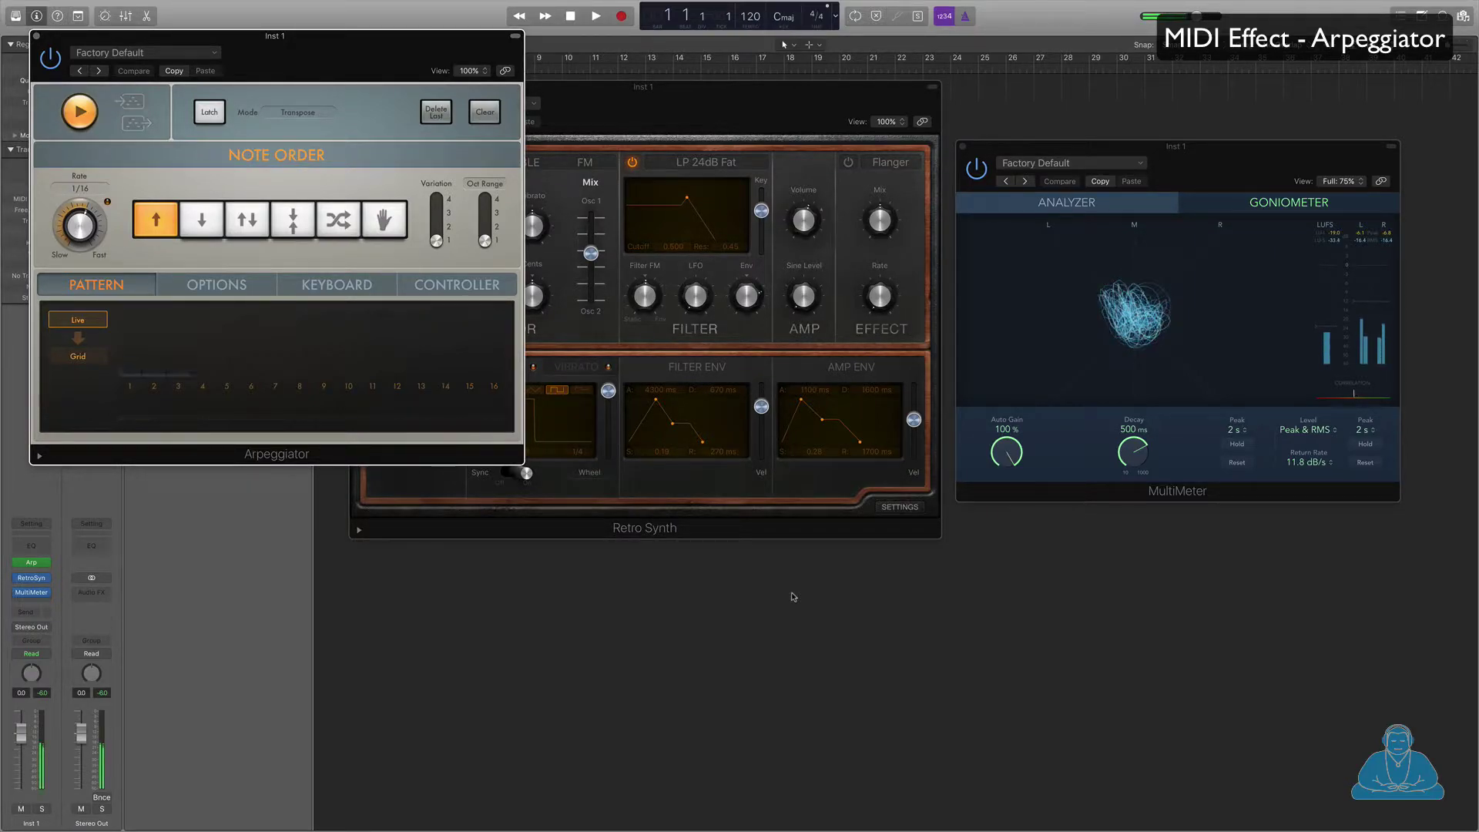
Step: Move Retro Synth clear of the Arpeggiator, load its Antimatter Synth preset and switch the oscillator to Analog mode
left_click_drag(760, 91, 1077, 109)
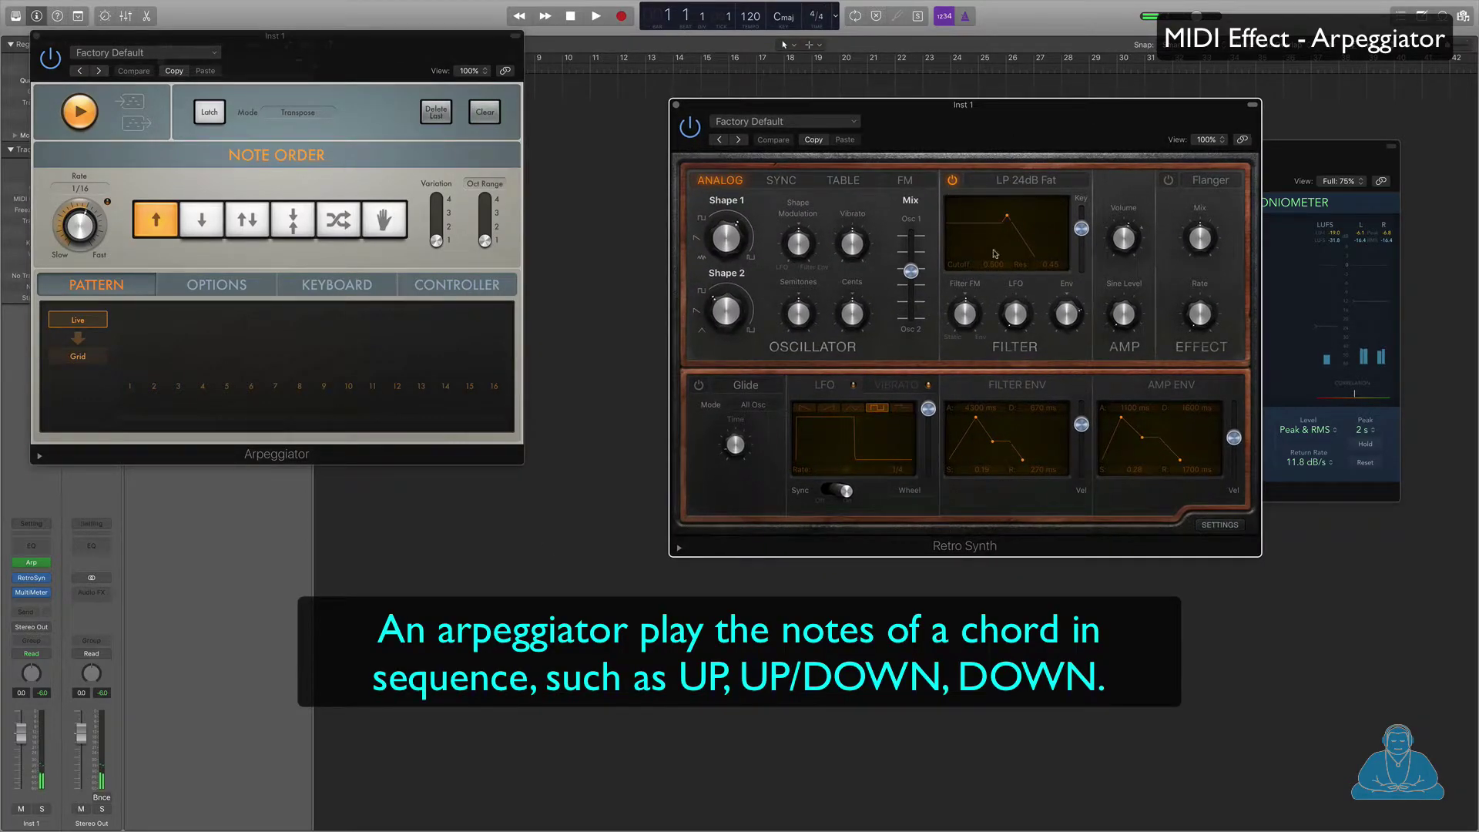
left_click(739, 140)
left_click(738, 140)
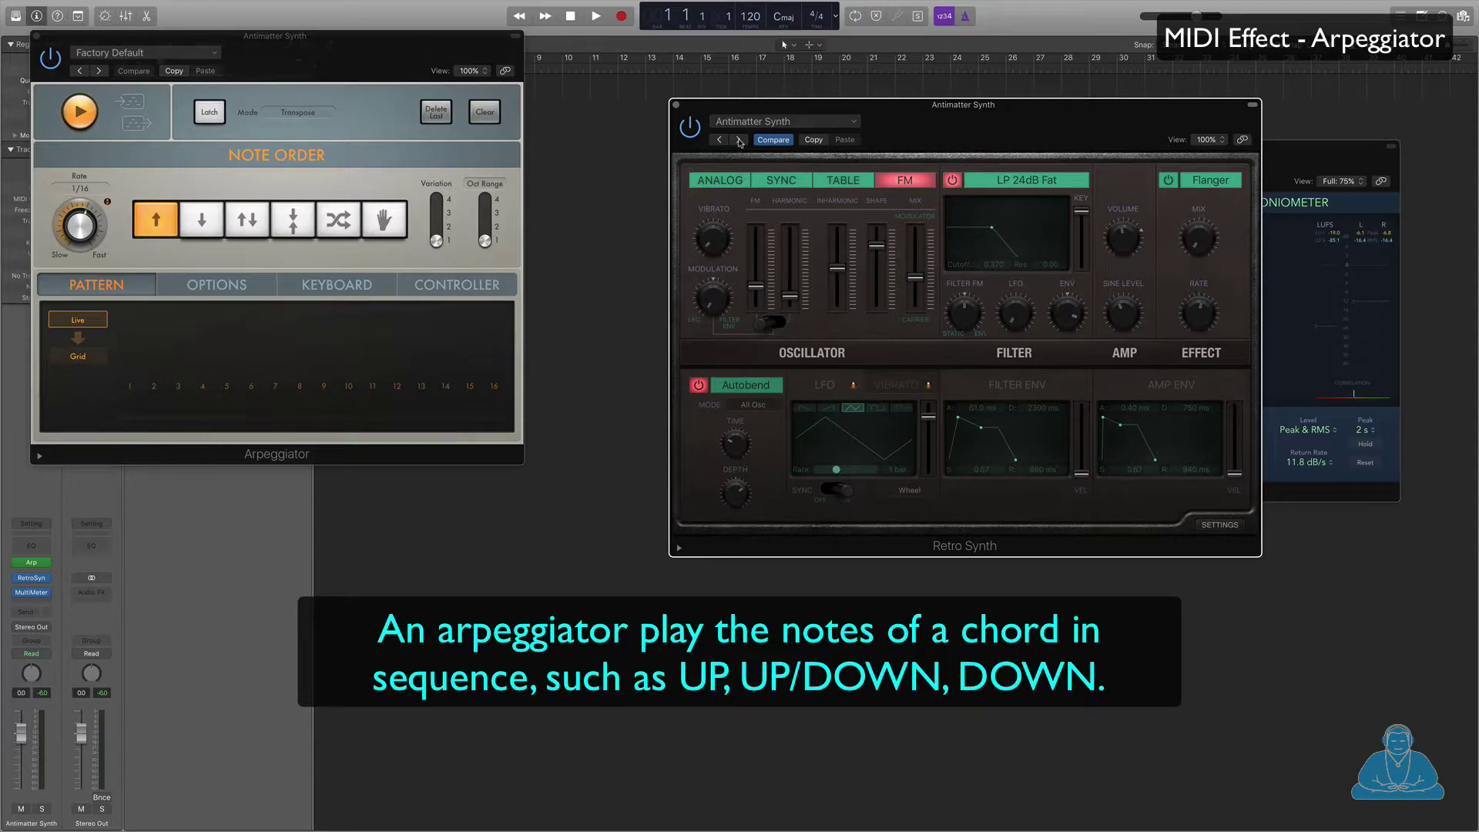
left_click(720, 180)
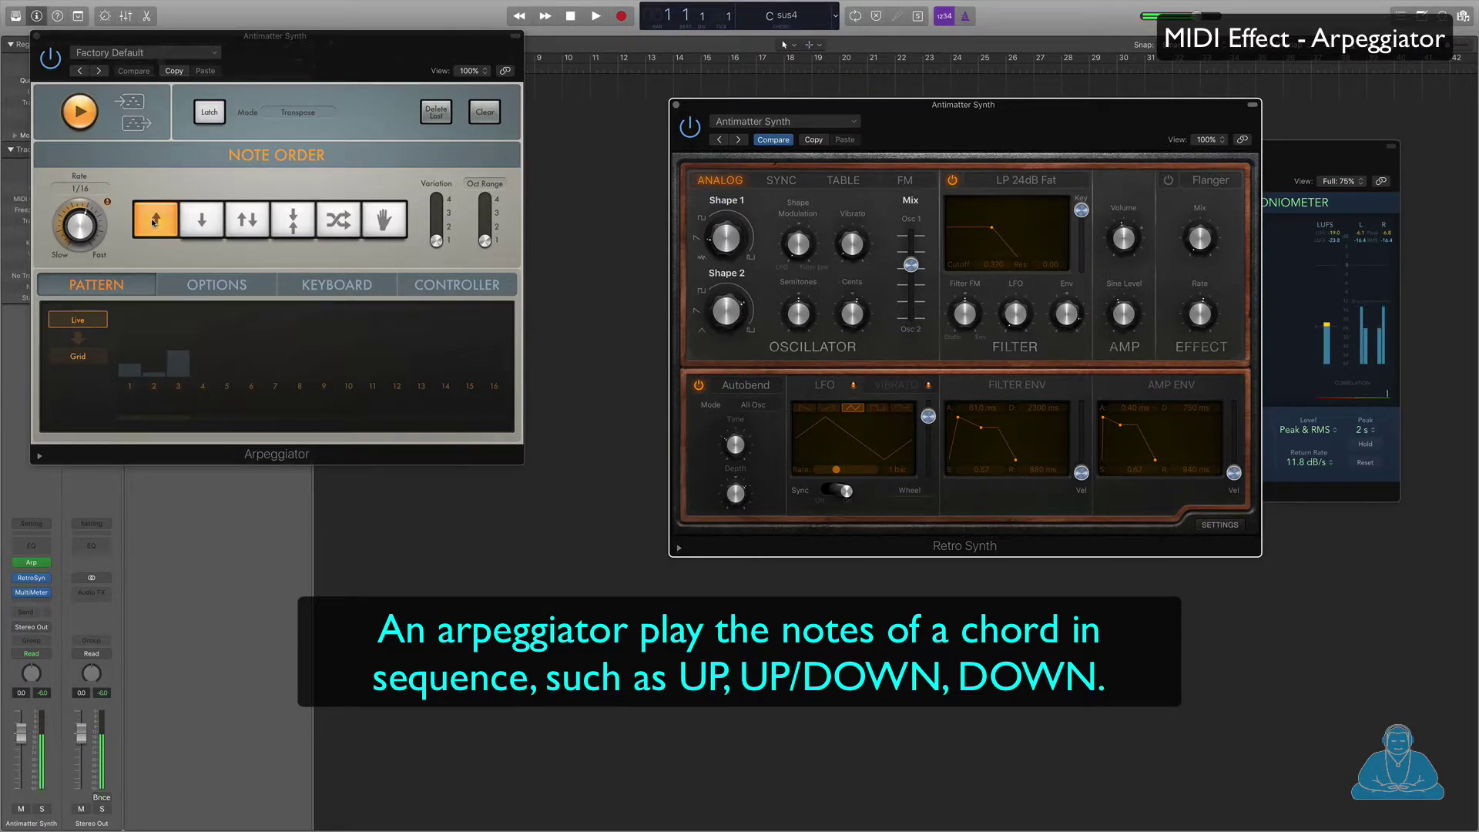
Step: Set the Arpeggiator's note order to up/down, its octave range to 4 and its rate to 1/16 triplet
left_click(243, 221)
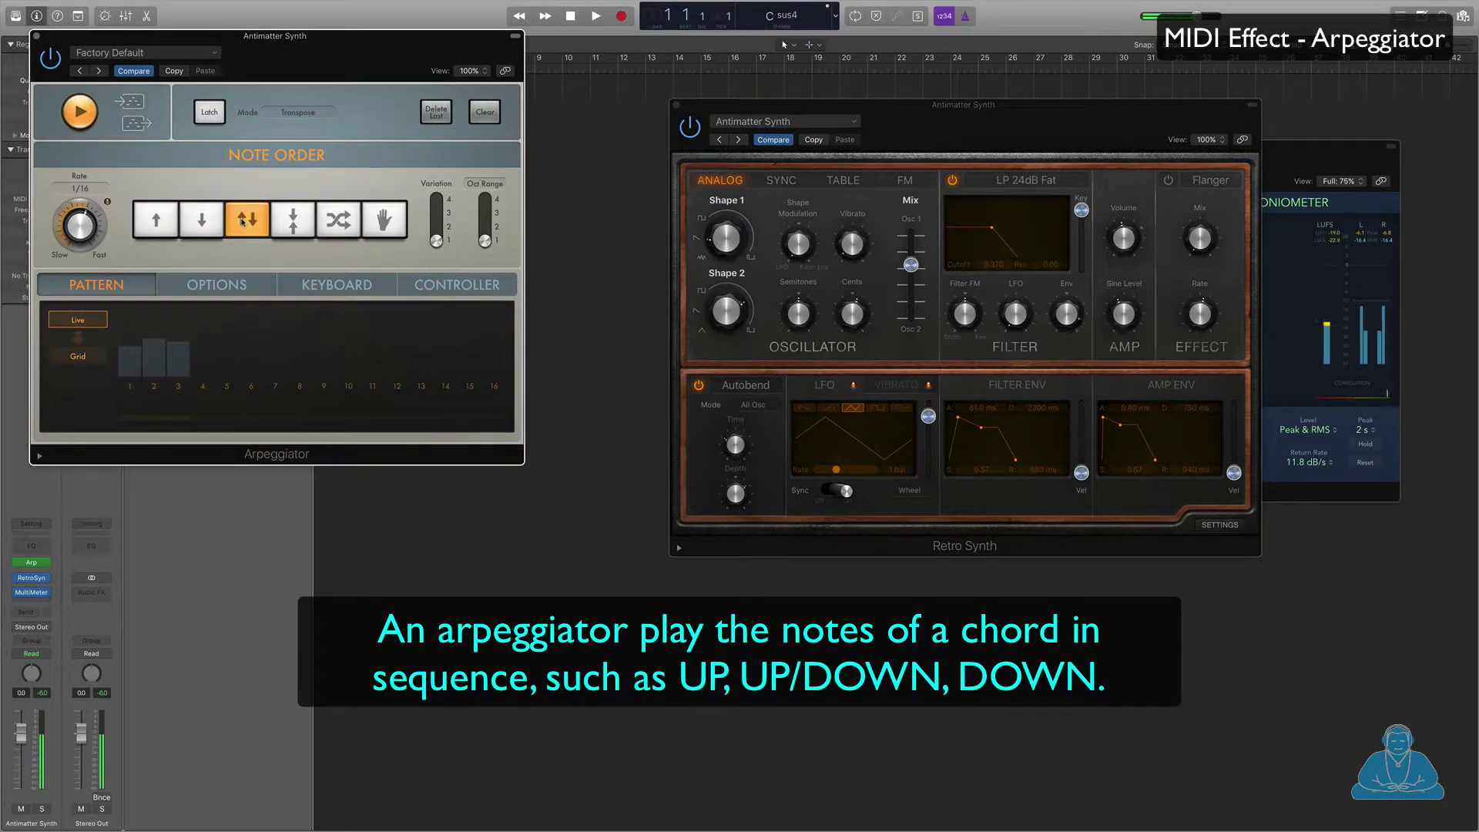
left_click_drag(484, 241, 490, 207)
left_click_drag(68, 238, 82, 244)
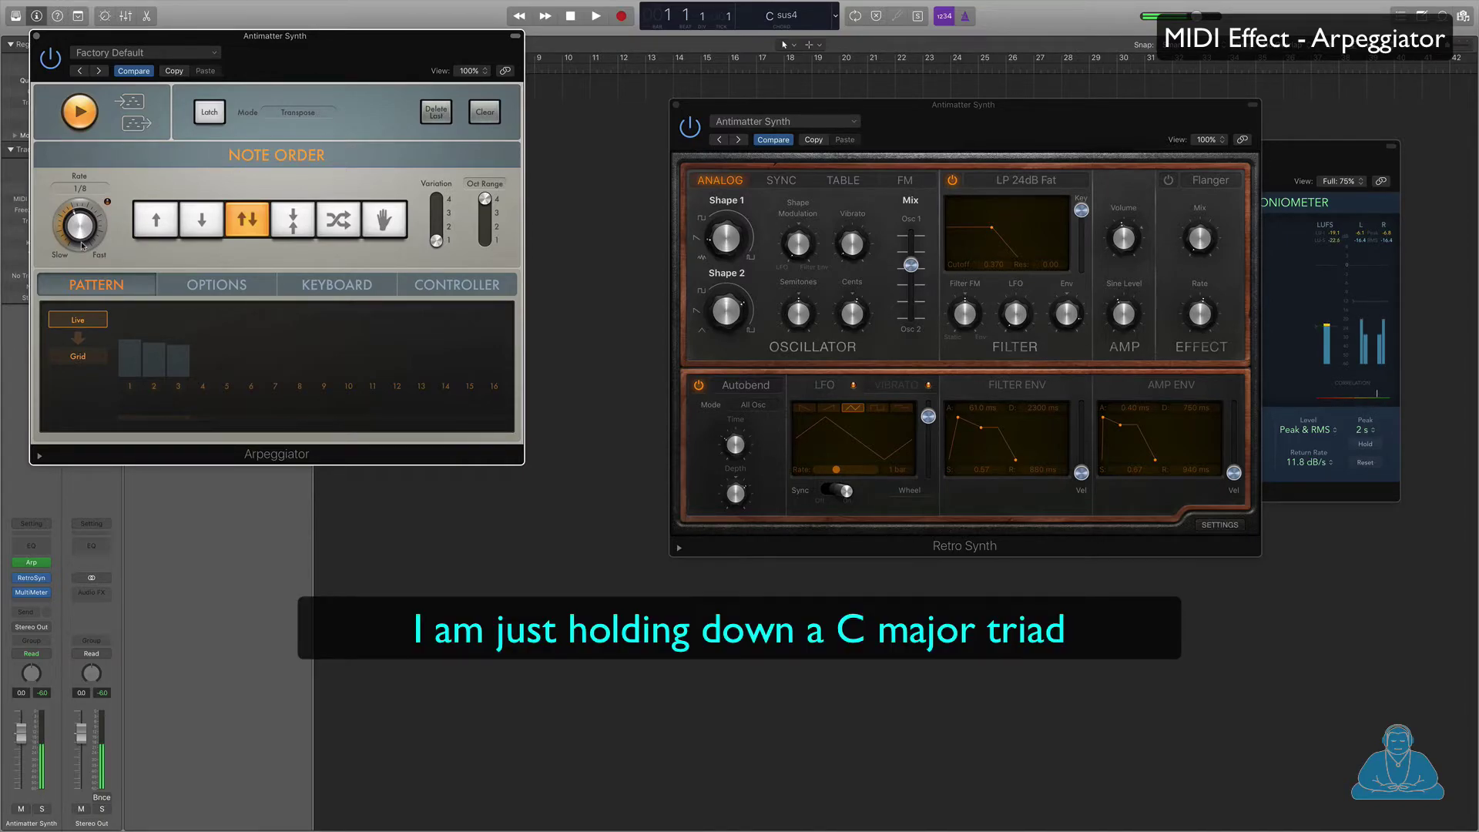
left_click_drag(83, 243, 82, 204)
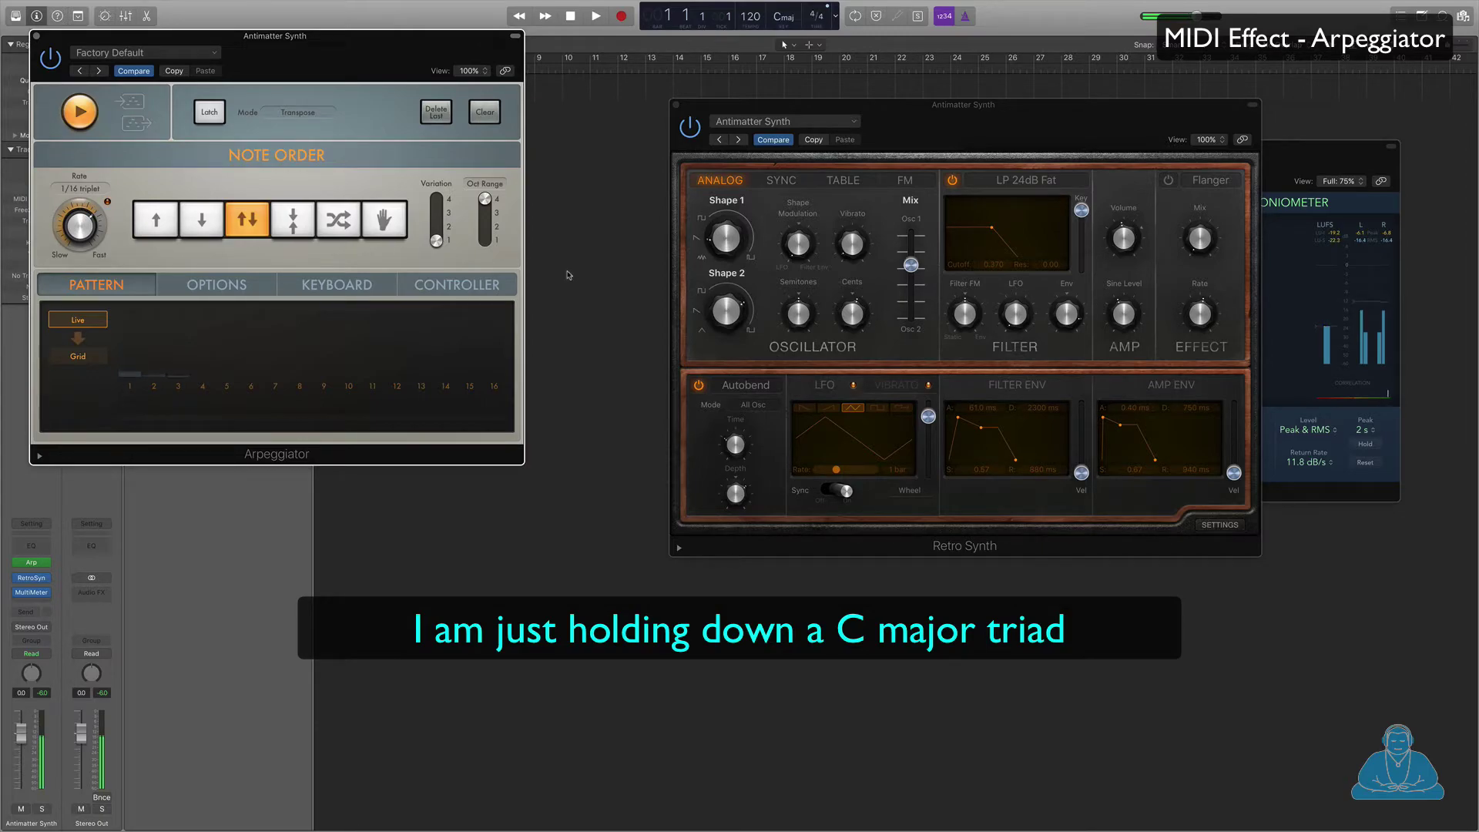
Step: View the available MIDI effects without changing the selection, close the Arpeggiator window and reposition Retro Synth beside MultiMeter
left_click_drag(161, 39, 414, 72)
left_click(45, 562)
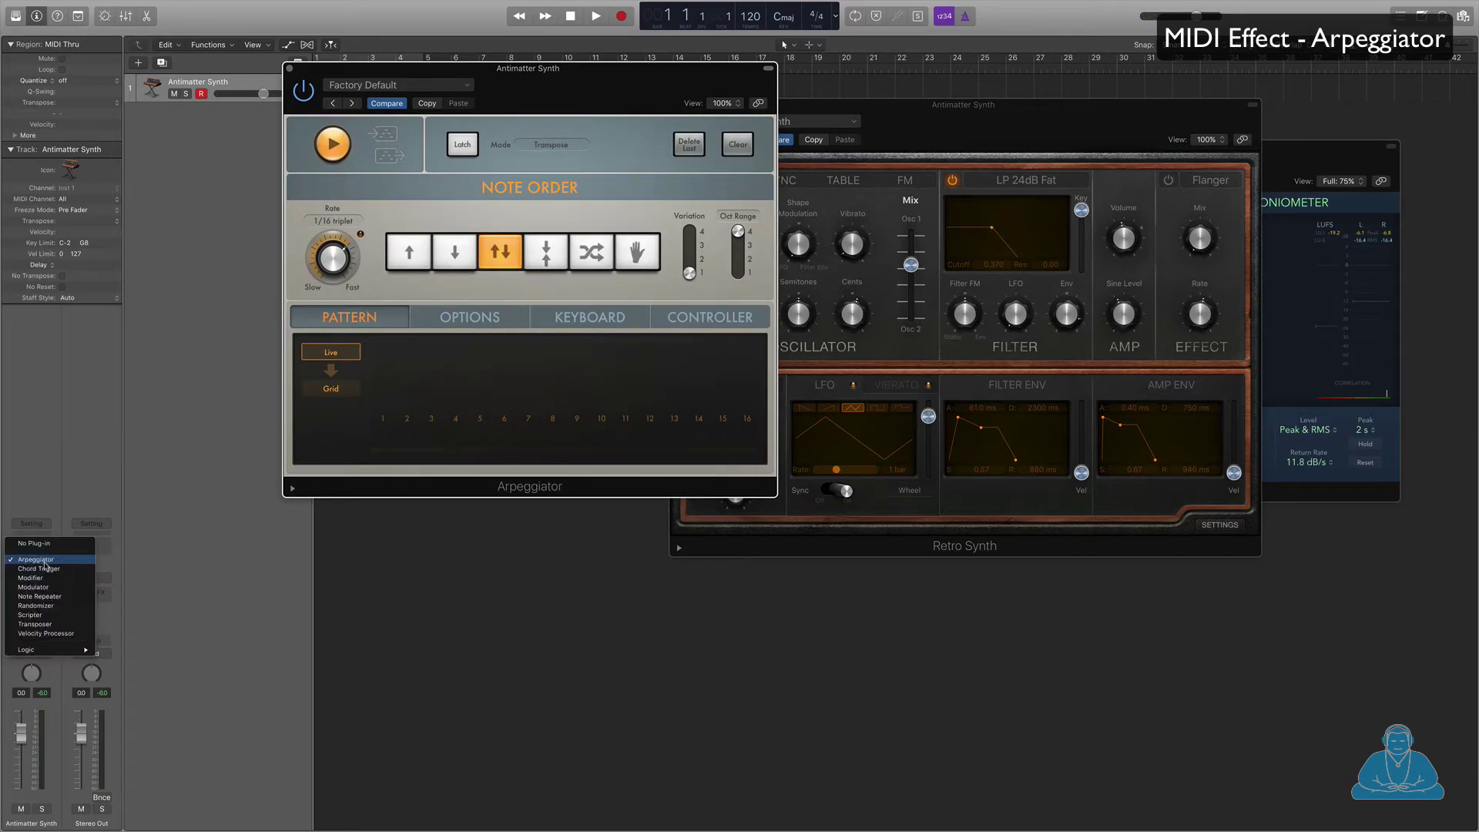
left_click(223, 575)
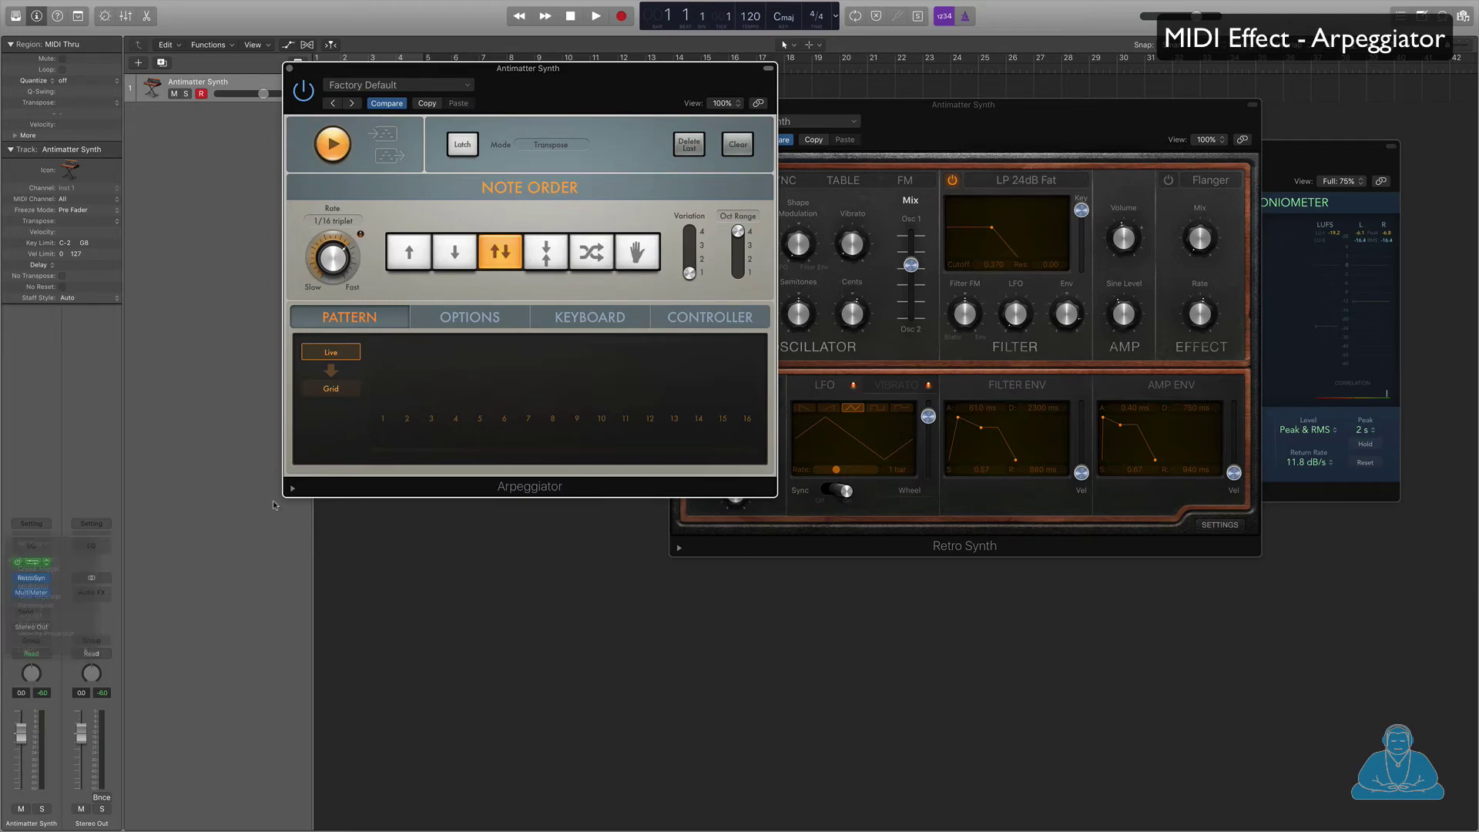
left_click(290, 71)
left_click_drag(832, 110, 473, 96)
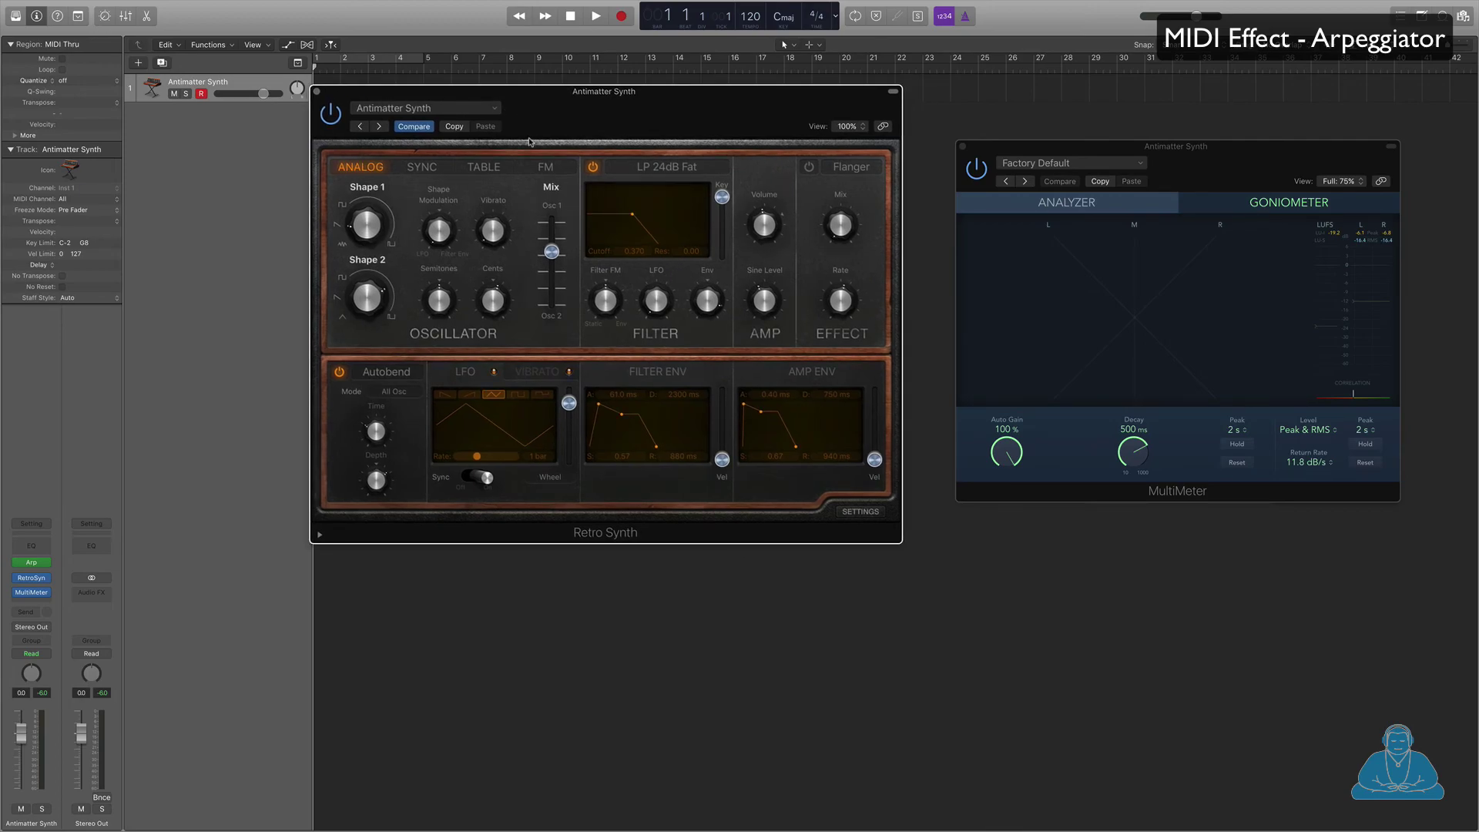